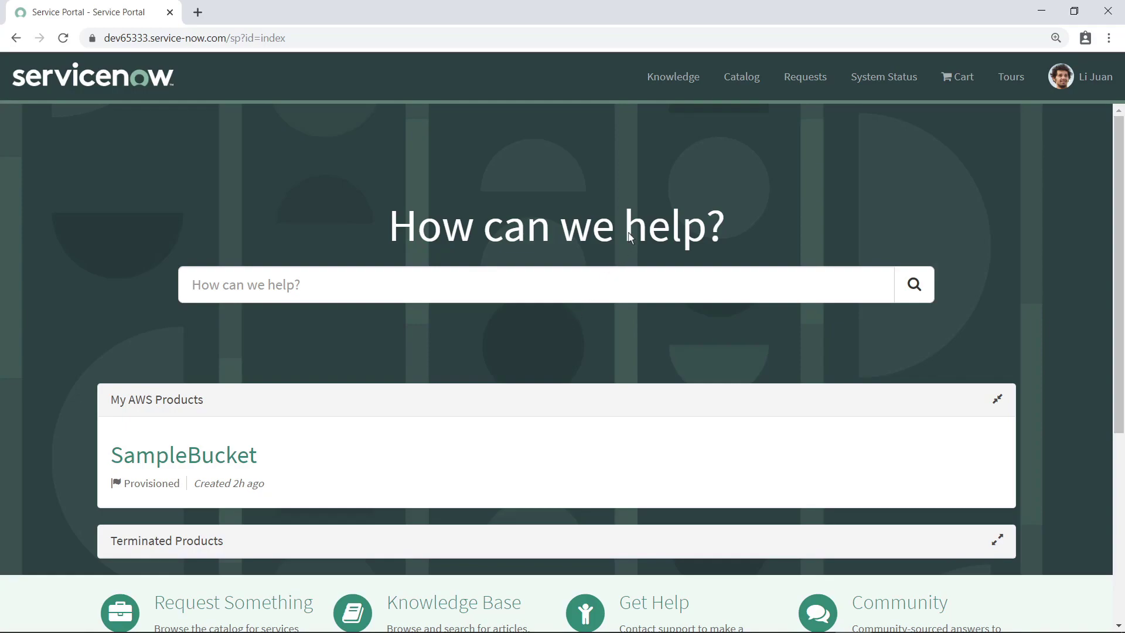
# Browse the AWS Service Catalog category to the S3 WithLifeCycle order form and scroll its parameters.
pyautogui.click(736, 88)
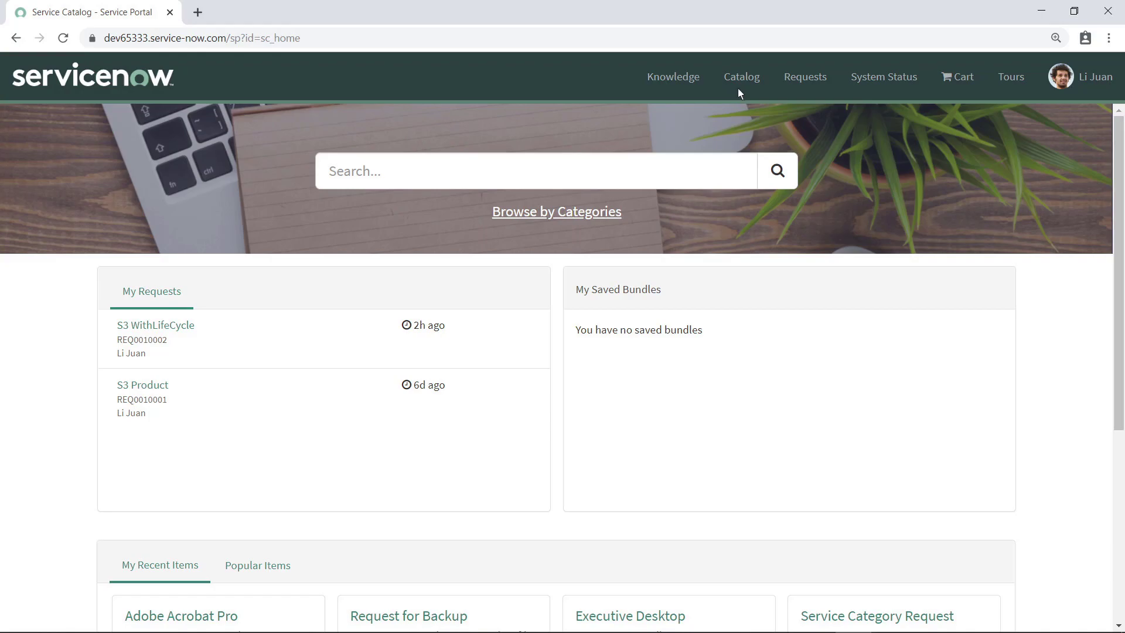
pyautogui.click(556, 220)
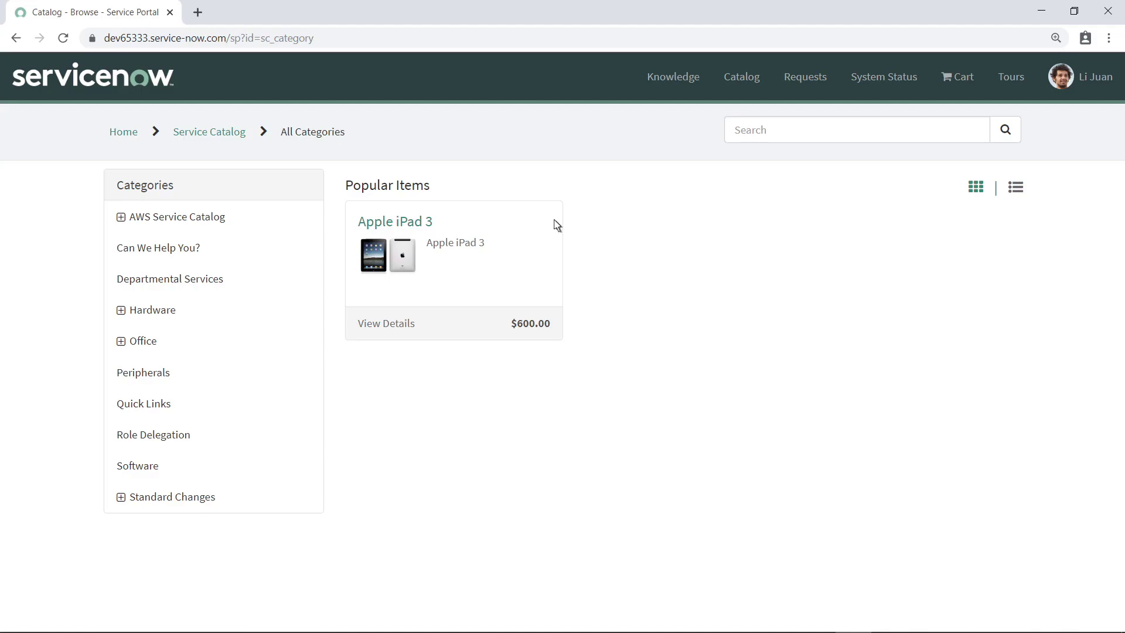
pyautogui.click(123, 219)
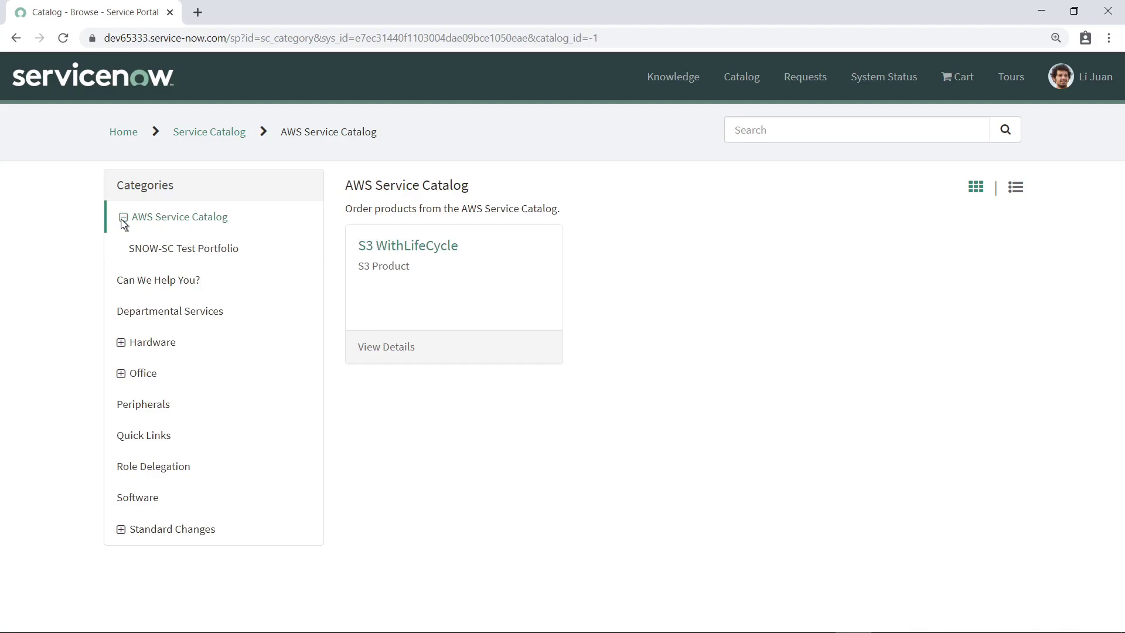
pyautogui.click(361, 256)
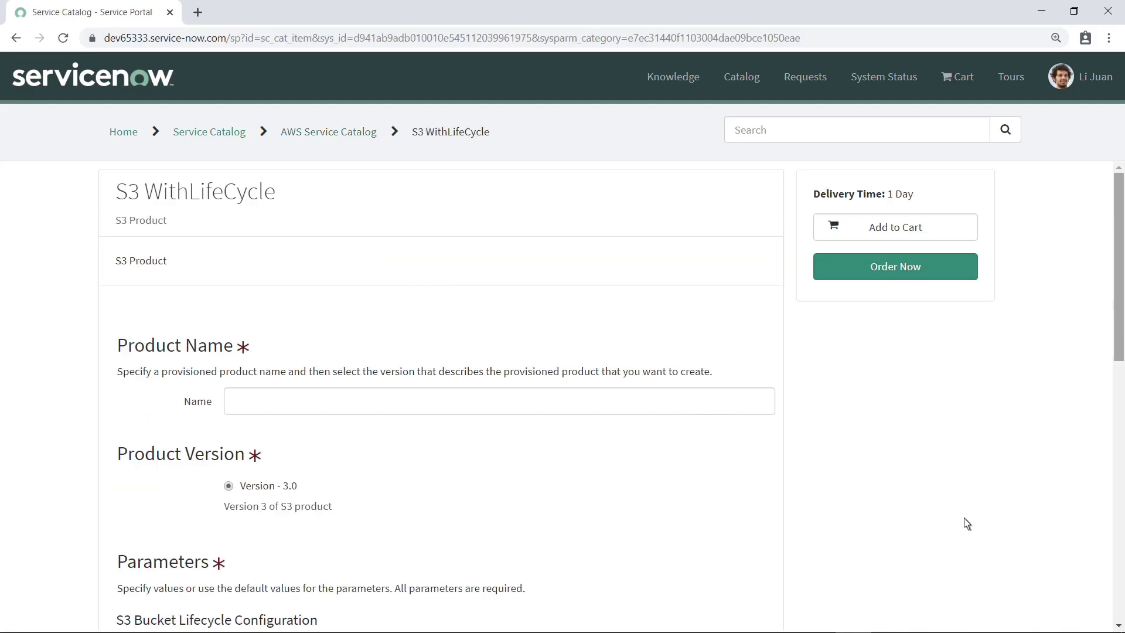
pyautogui.scroll(-6, 1115, 589)
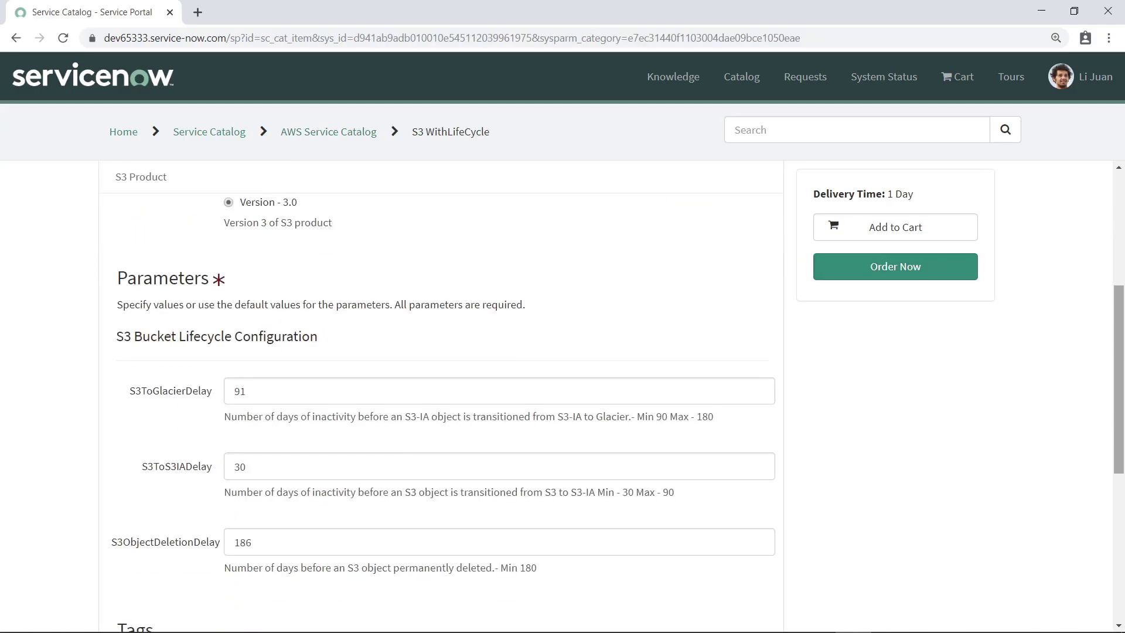
pyautogui.scroll(-5, 618, 412)
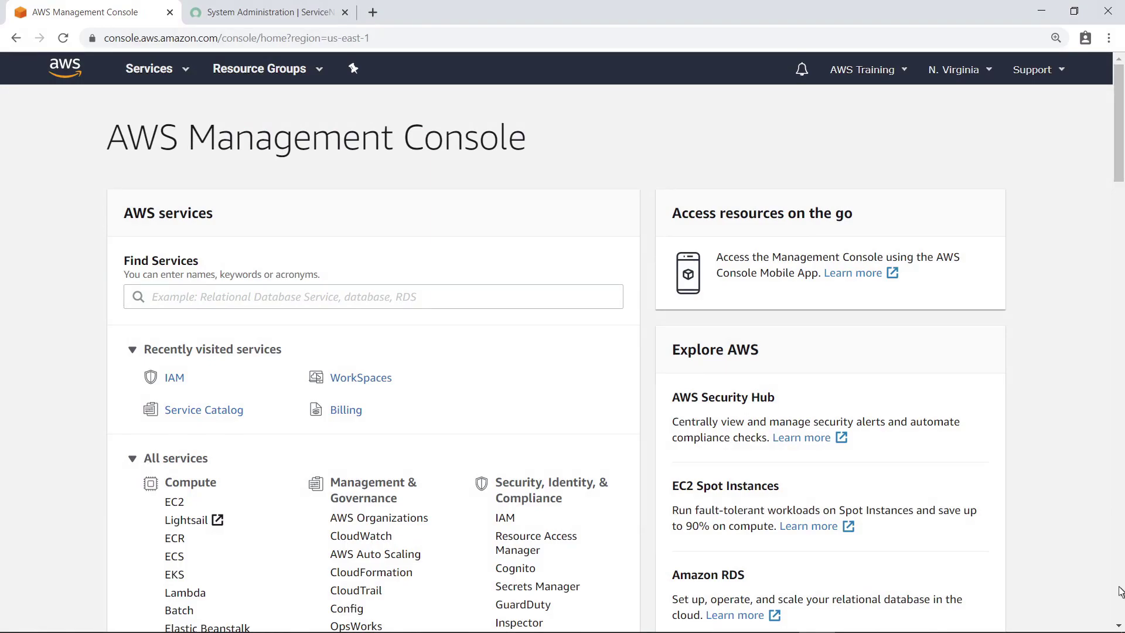
# Open WorkSpaces from Recently visited services and choose Get Started Now.
pyautogui.click(356, 380)
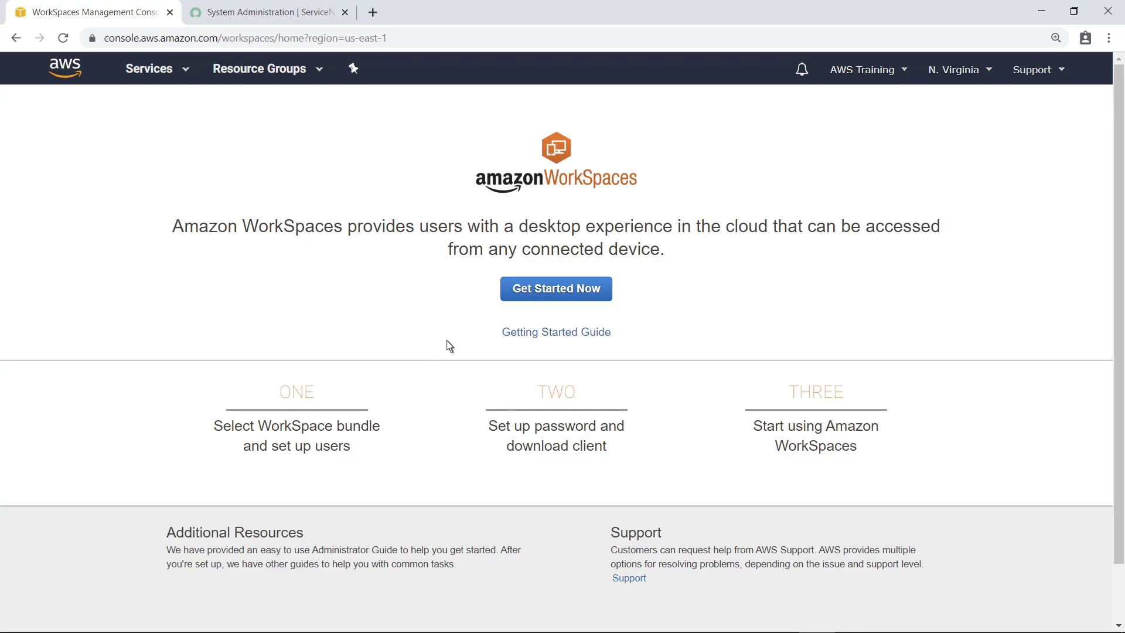
pyautogui.click(550, 295)
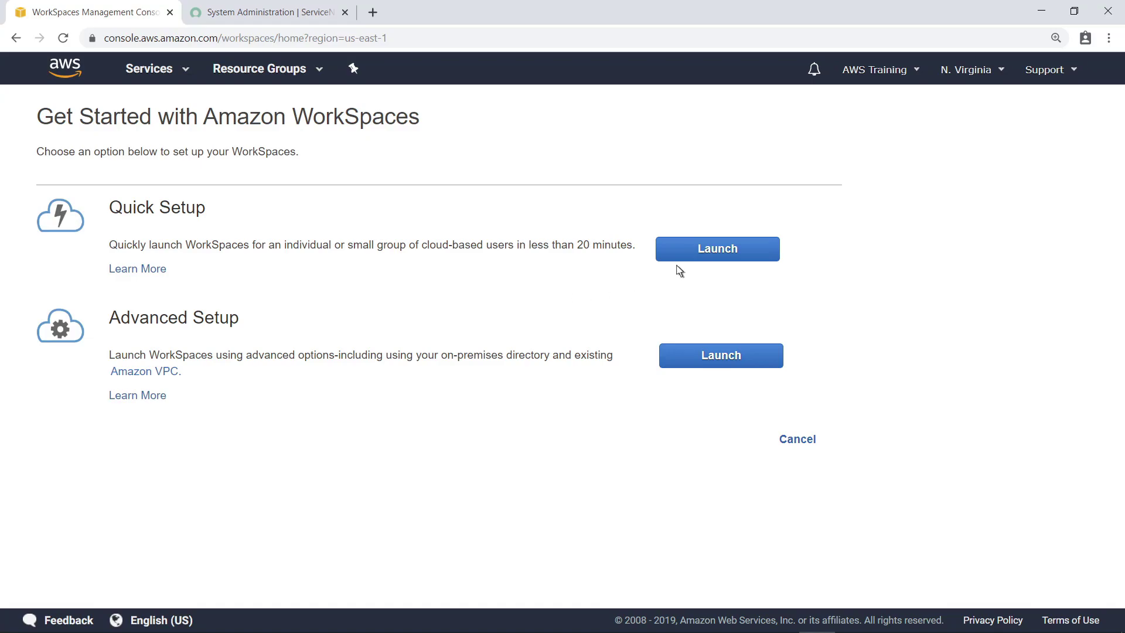
# Start Quick Setup and select the Standard with Windows 10 bundle.
pyautogui.click(714, 257)
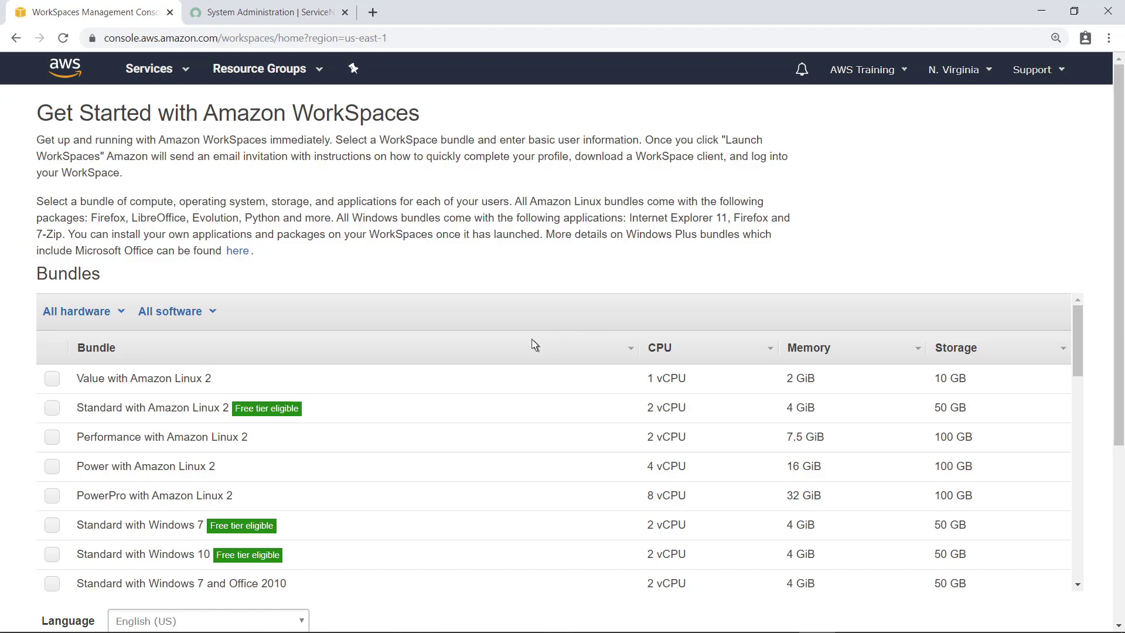
pyautogui.click(52, 557)
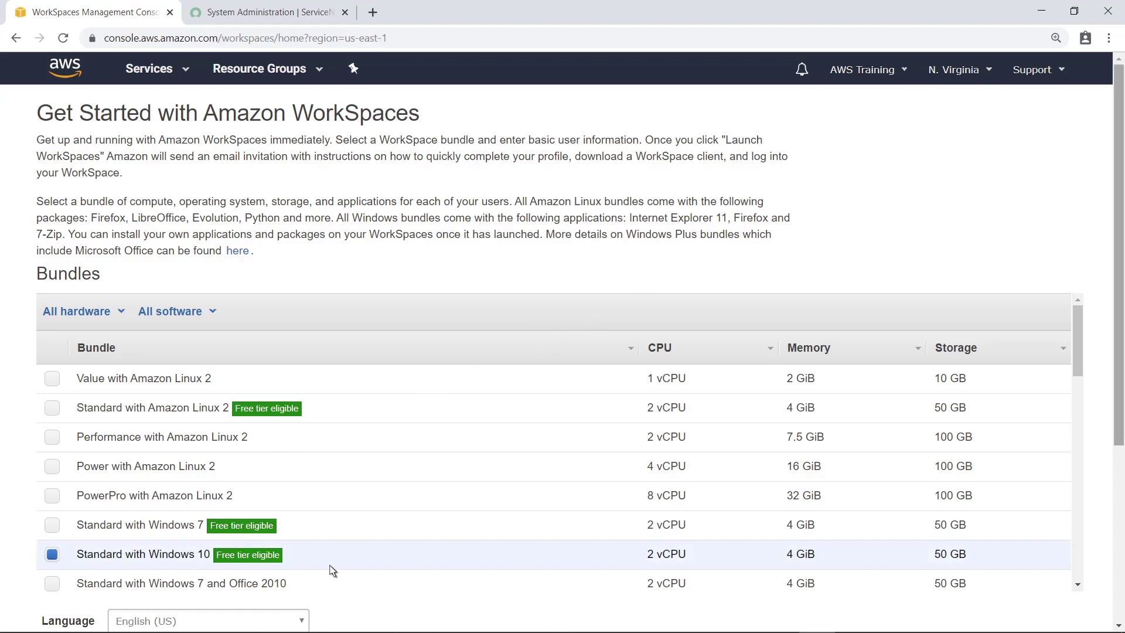
pyautogui.scroll(-5, 1120, 590)
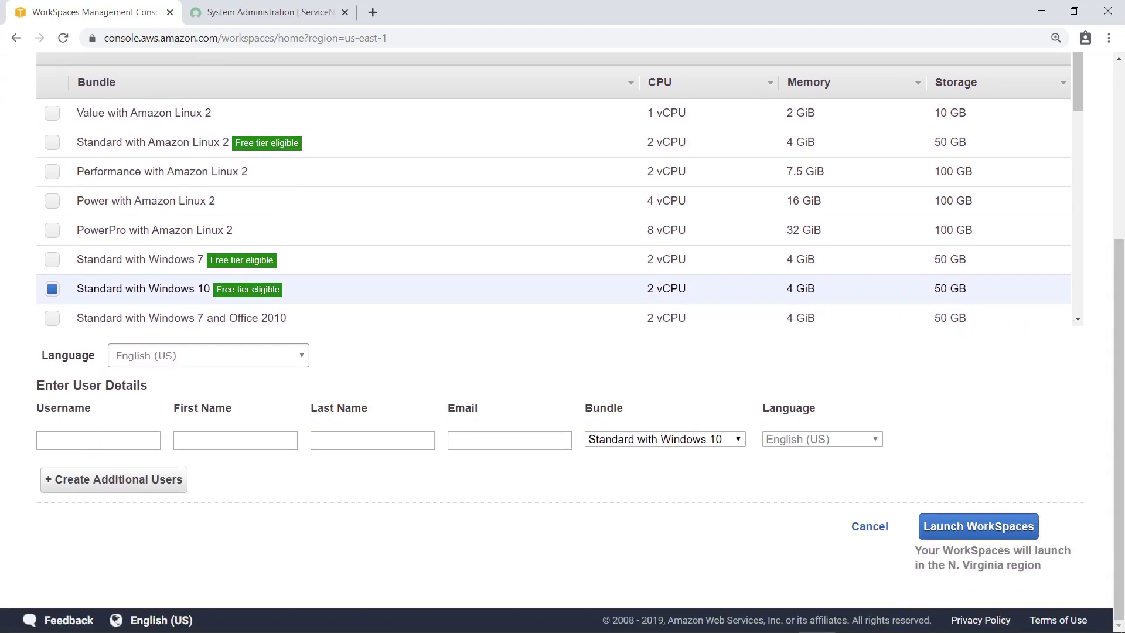
# Enter the new user's username, first name, last name and e-mail, then launch the WorkSpace.
pyautogui.click(106, 445)
pyautogui.click(235, 439)
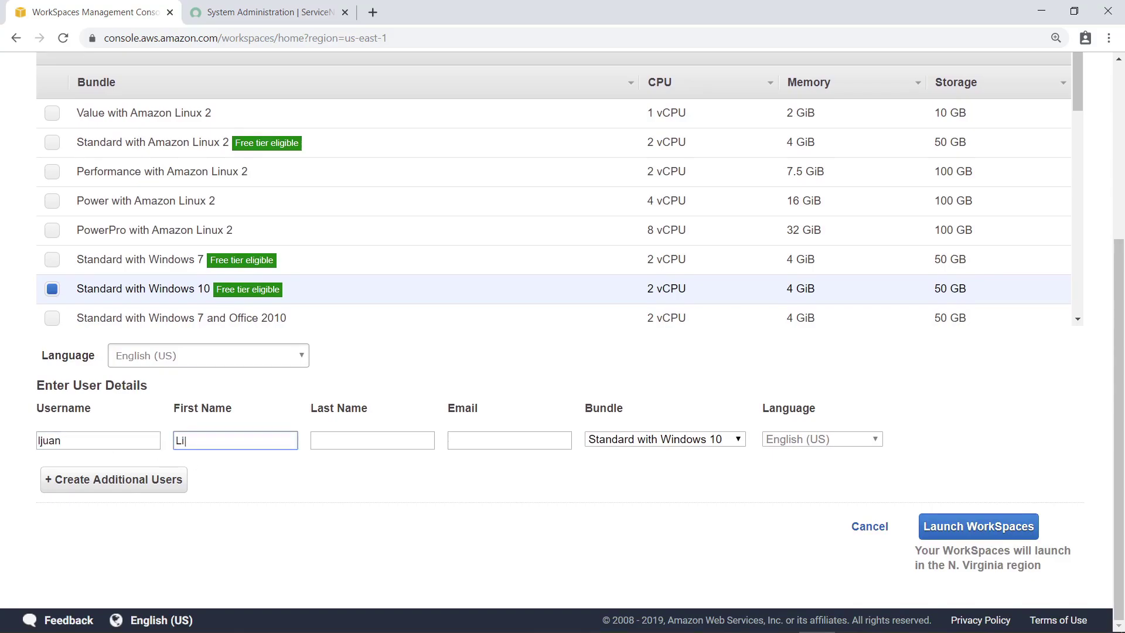
pyautogui.click(372, 440)
pyautogui.click(509, 440)
pyautogui.write('ljuan@example.com')
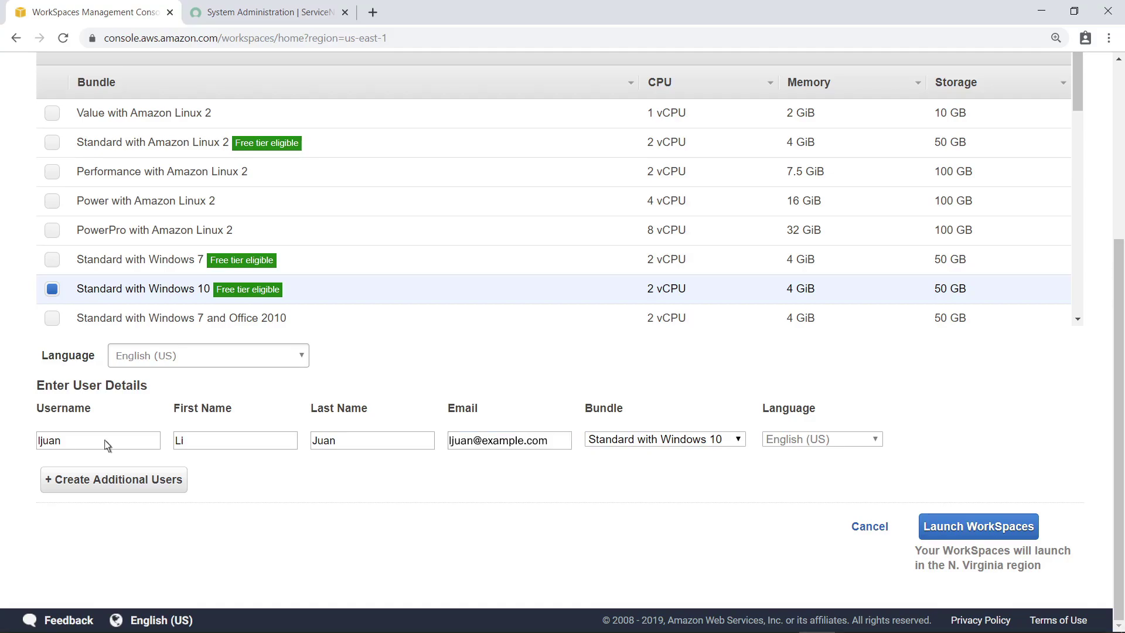
pyautogui.click(970, 537)
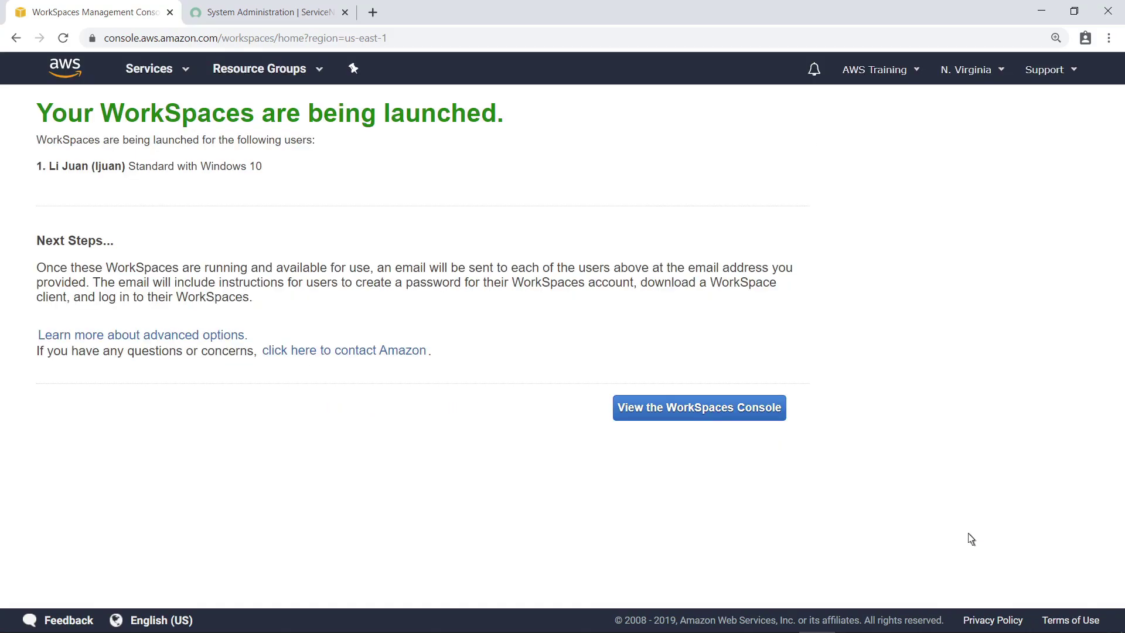
# In the WorkSpaces console, refresh the list and review the new WorkSpace's details.
pyautogui.click(697, 414)
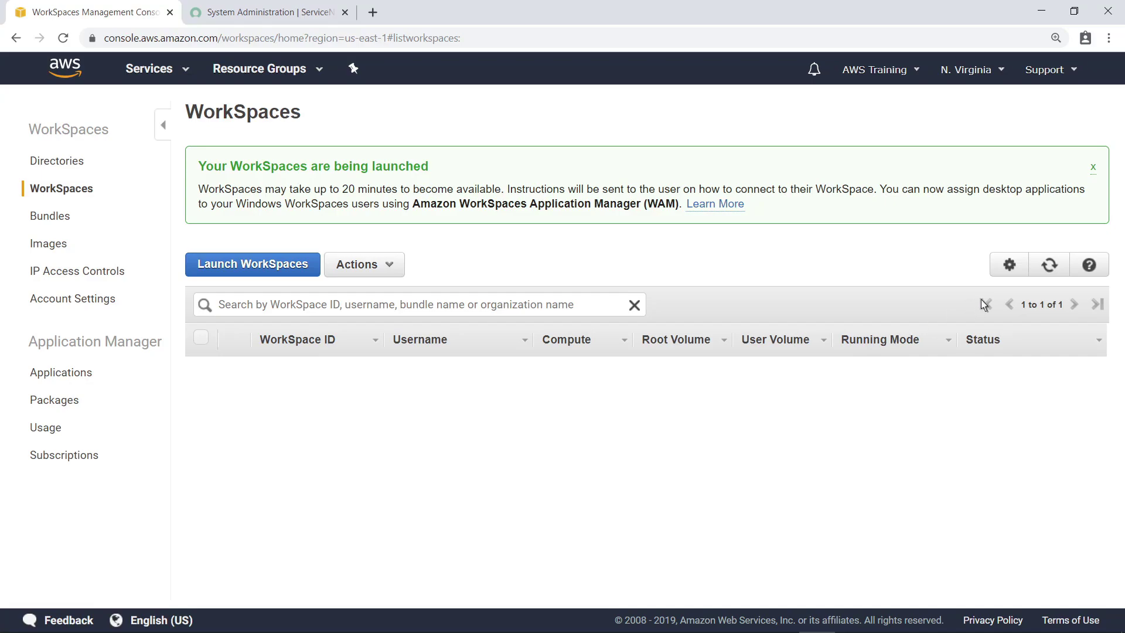
pyautogui.click(1048, 273)
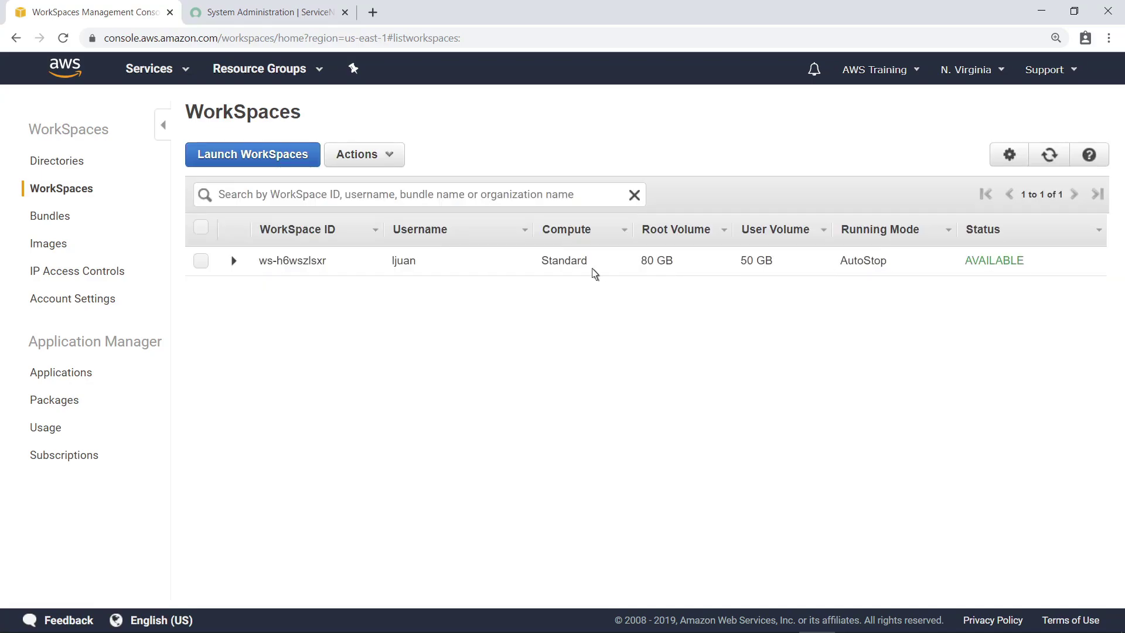
pyautogui.click(233, 262)
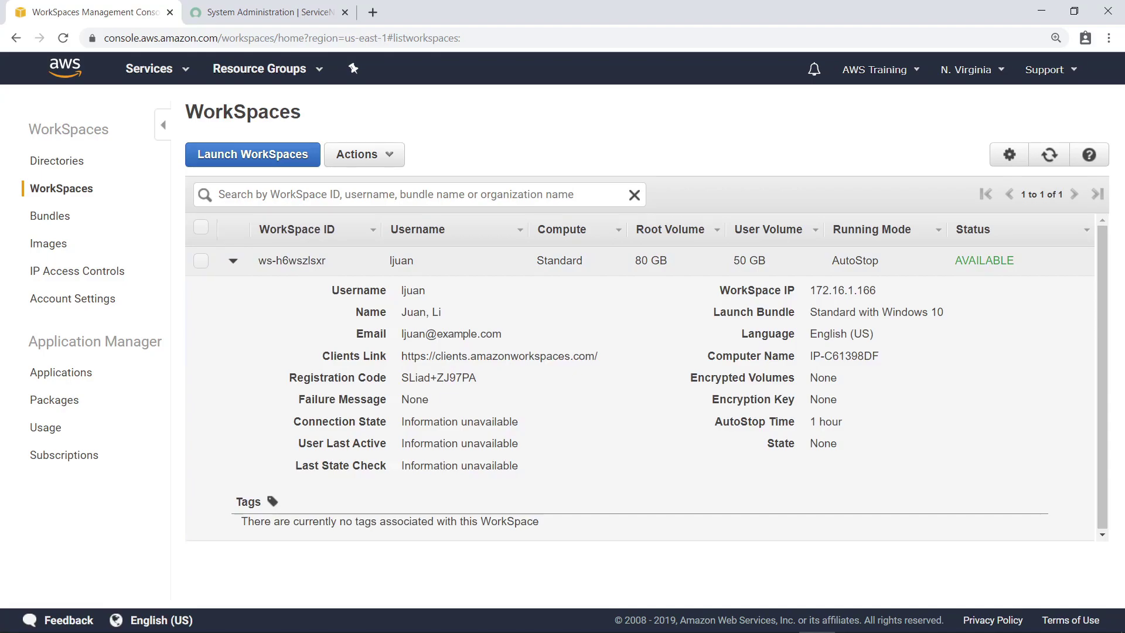
pyautogui.click(233, 263)
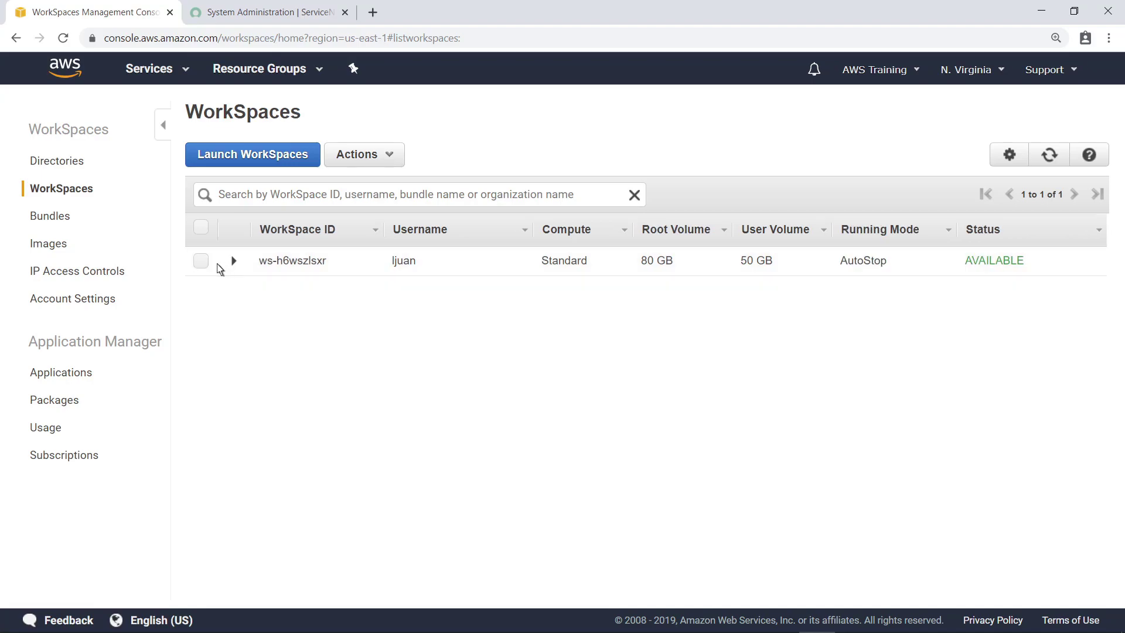
# Remove the WorkSpace via Actions > Remove WorkSpaces and confirm the removal.
pyautogui.click(201, 262)
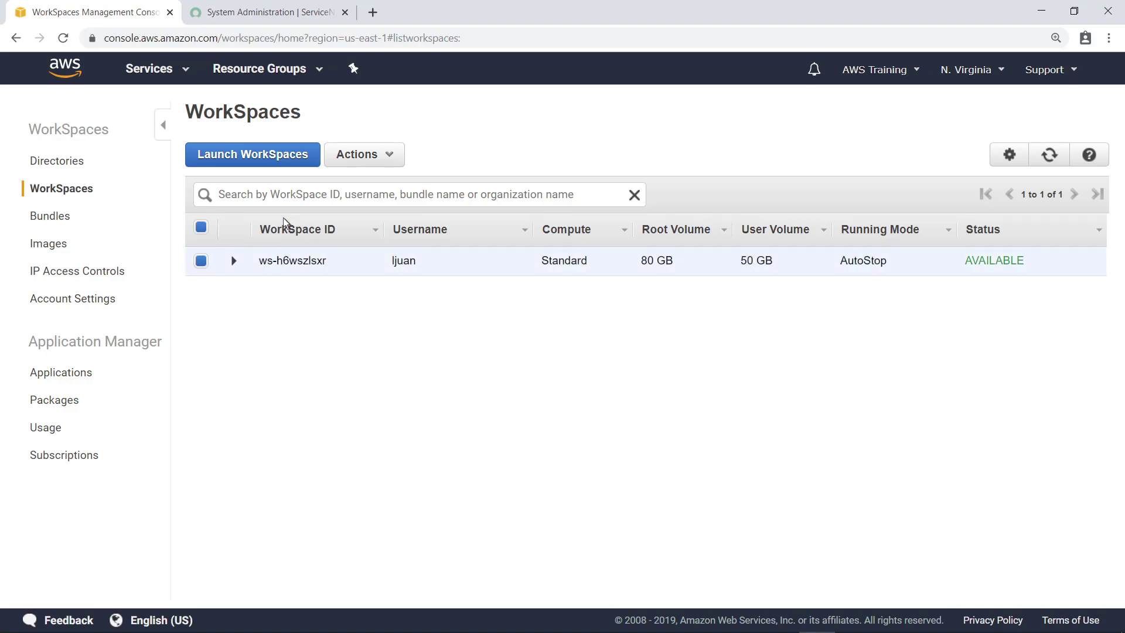
pyautogui.click(388, 163)
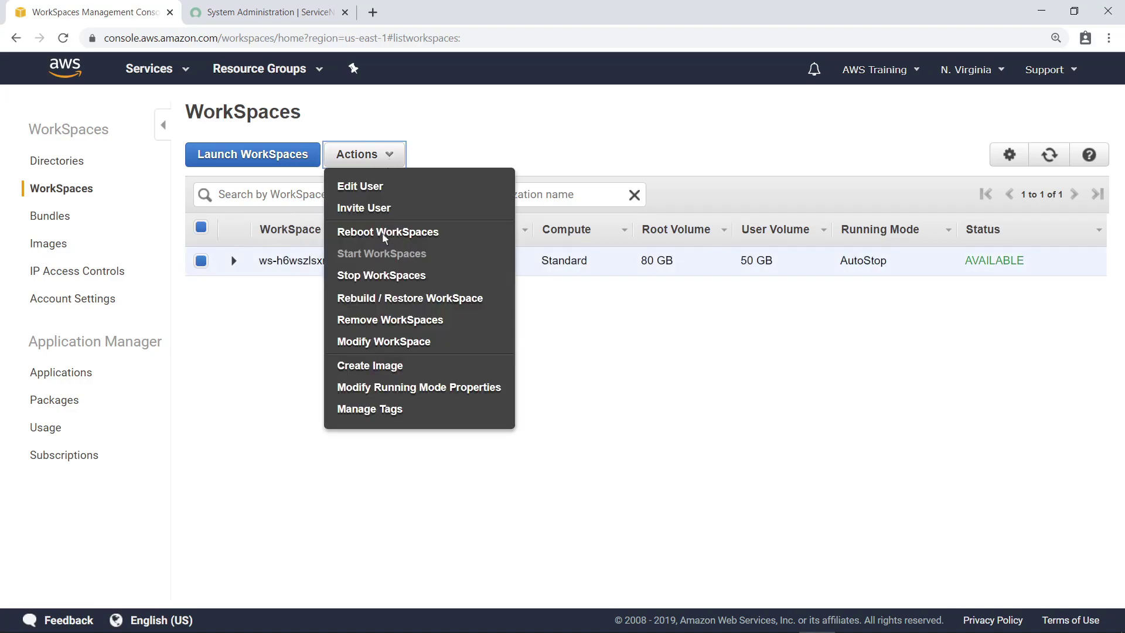
pyautogui.click(376, 326)
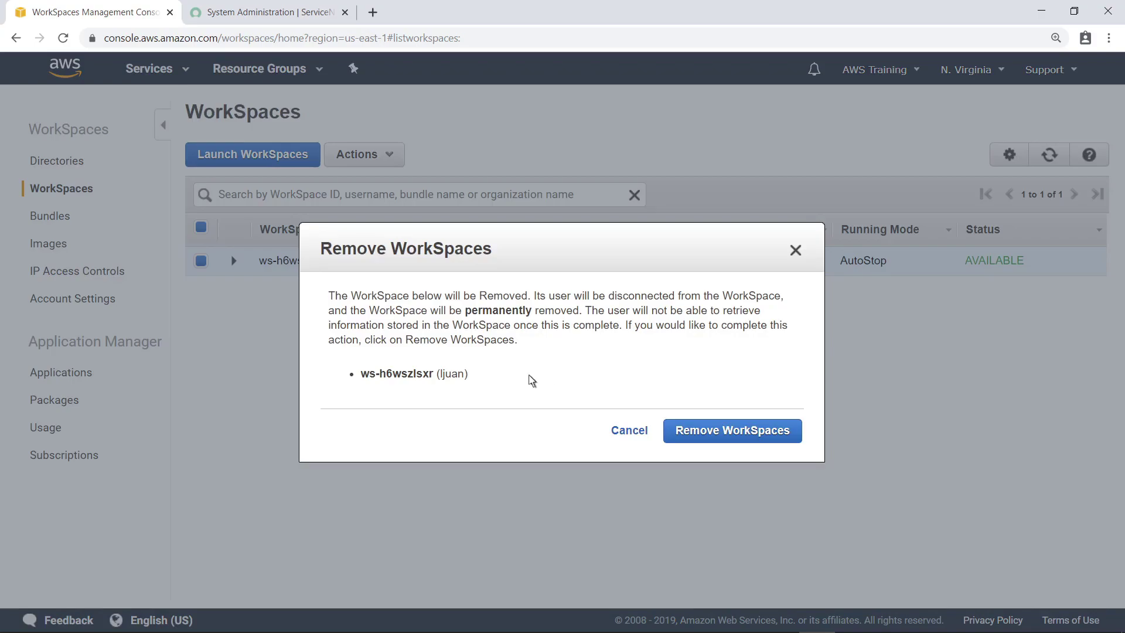
pyautogui.click(719, 438)
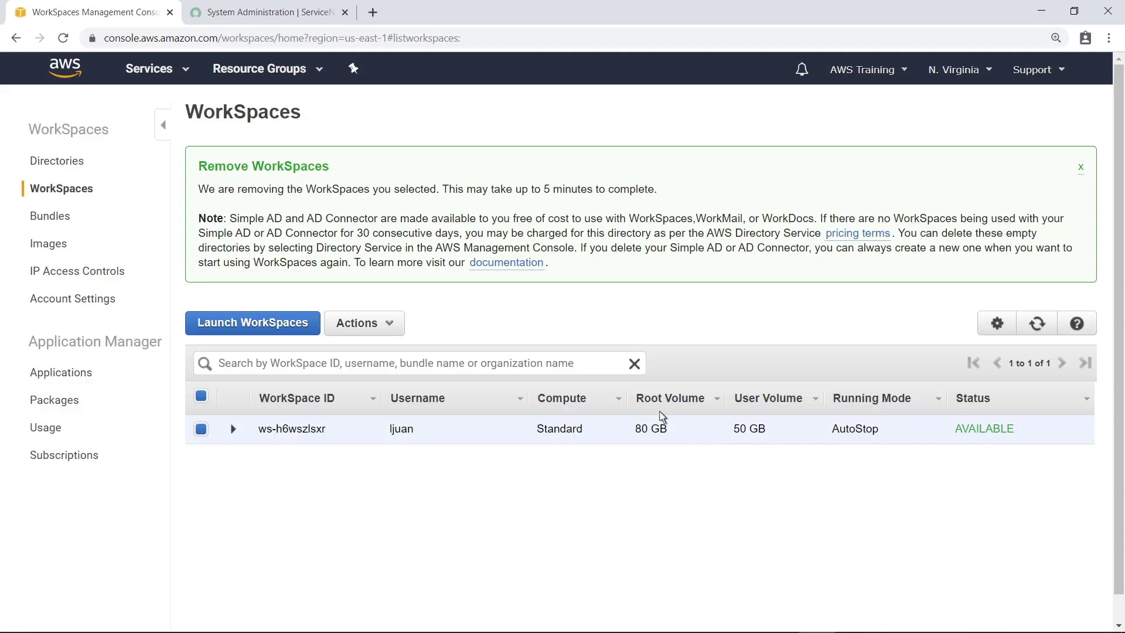
# Review the corp.amazonworkspaces.com Simple AD directory's details, then go to the IAM dashboard.
pyautogui.click(55, 164)
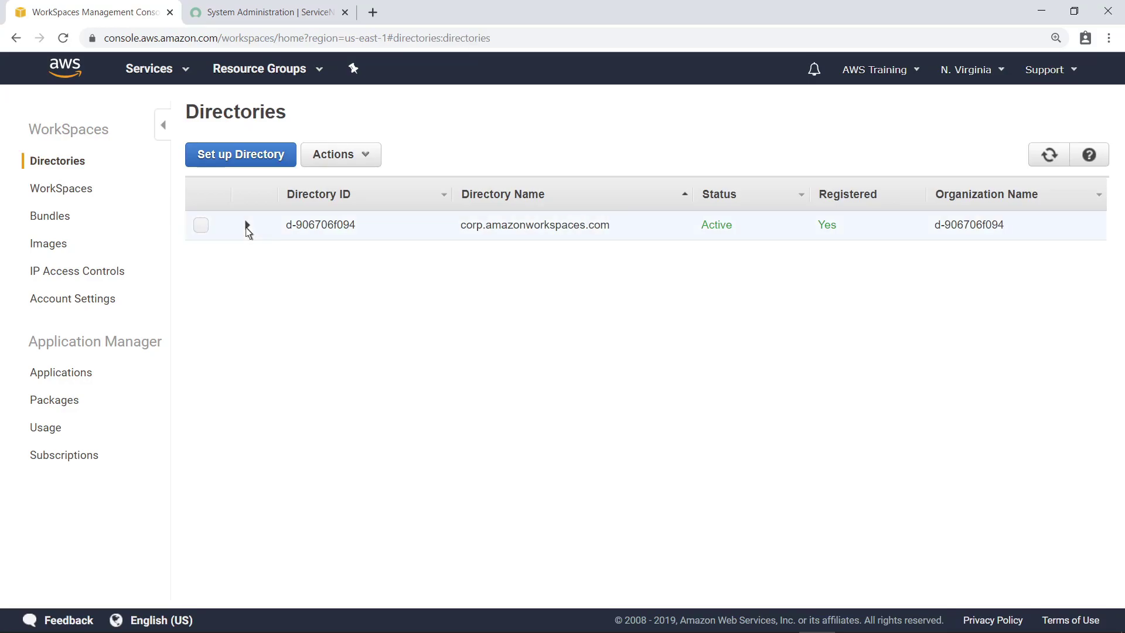
pyautogui.click(247, 226)
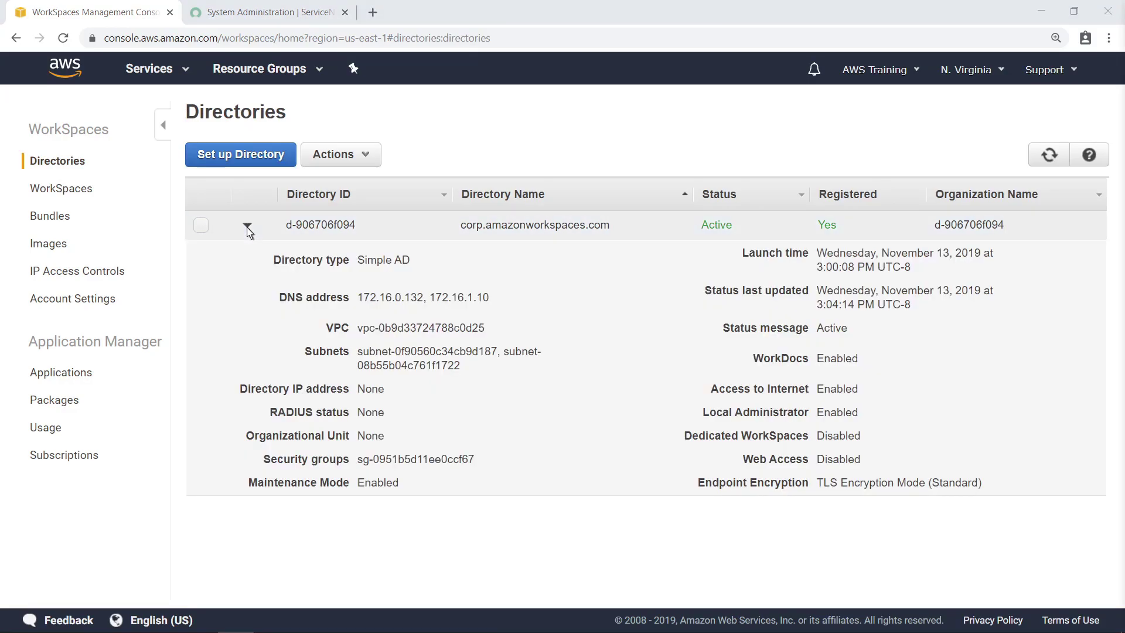
pyautogui.click(183, 78)
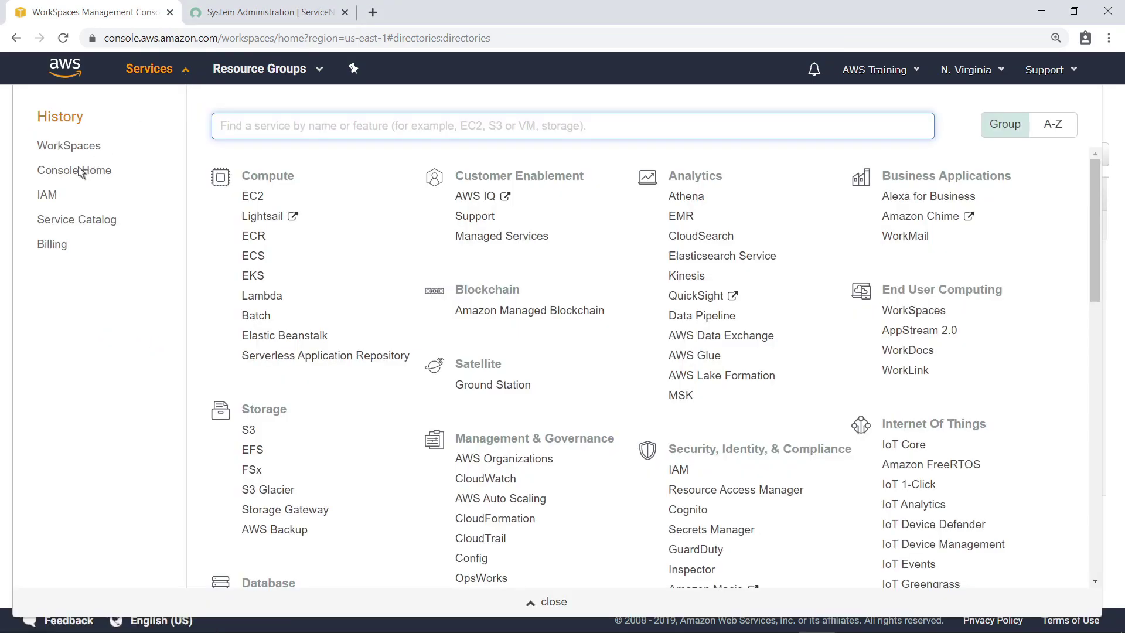
pyautogui.click(46, 199)
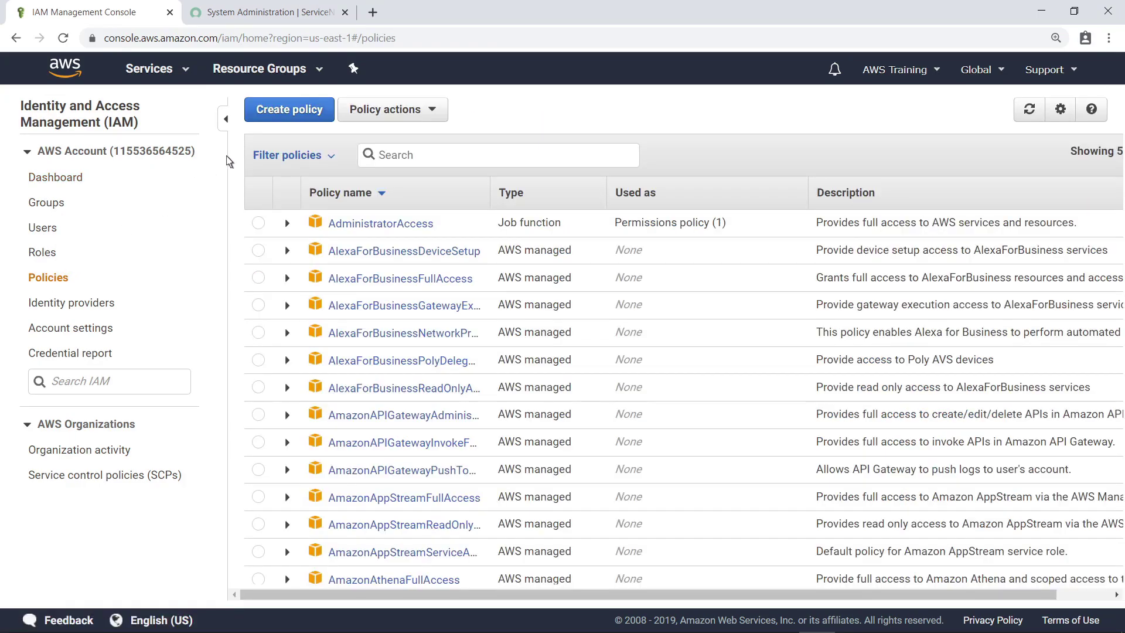
# Create a policy for the WorkSpaces service allowing all actions on all resources, then proceed to review.
pyautogui.click(287, 121)
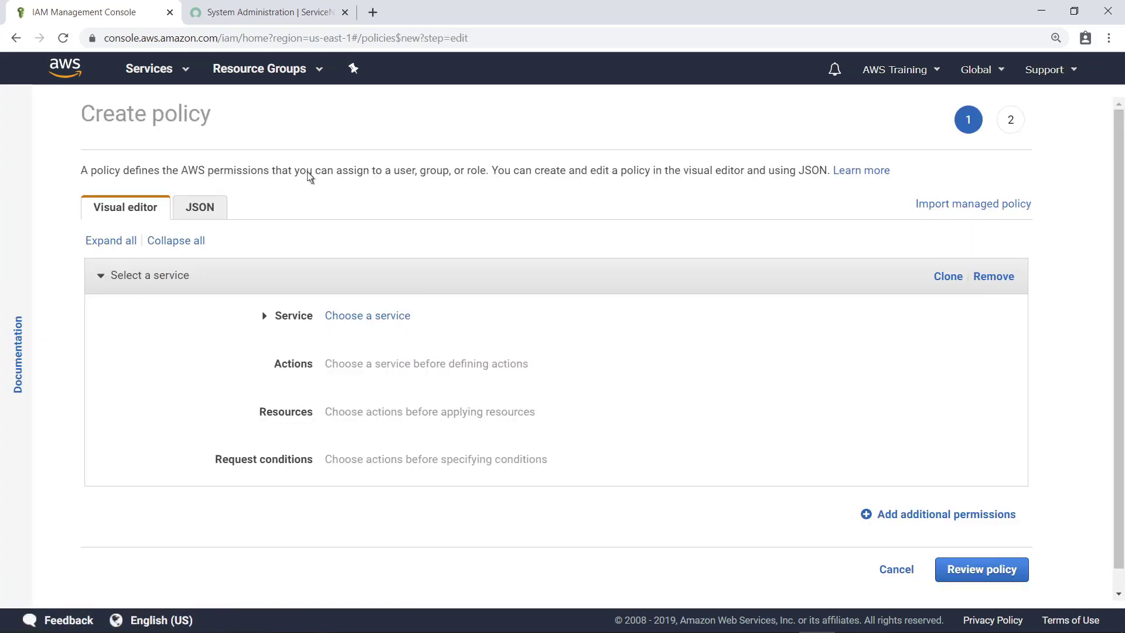
pyautogui.click(356, 315)
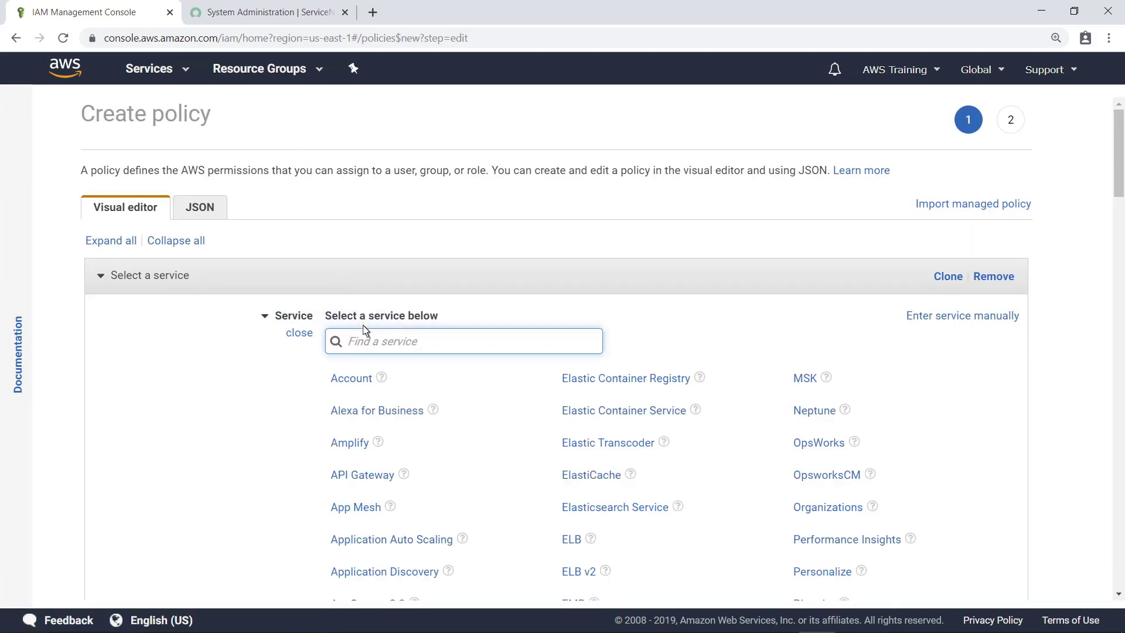
pyautogui.write('Work')
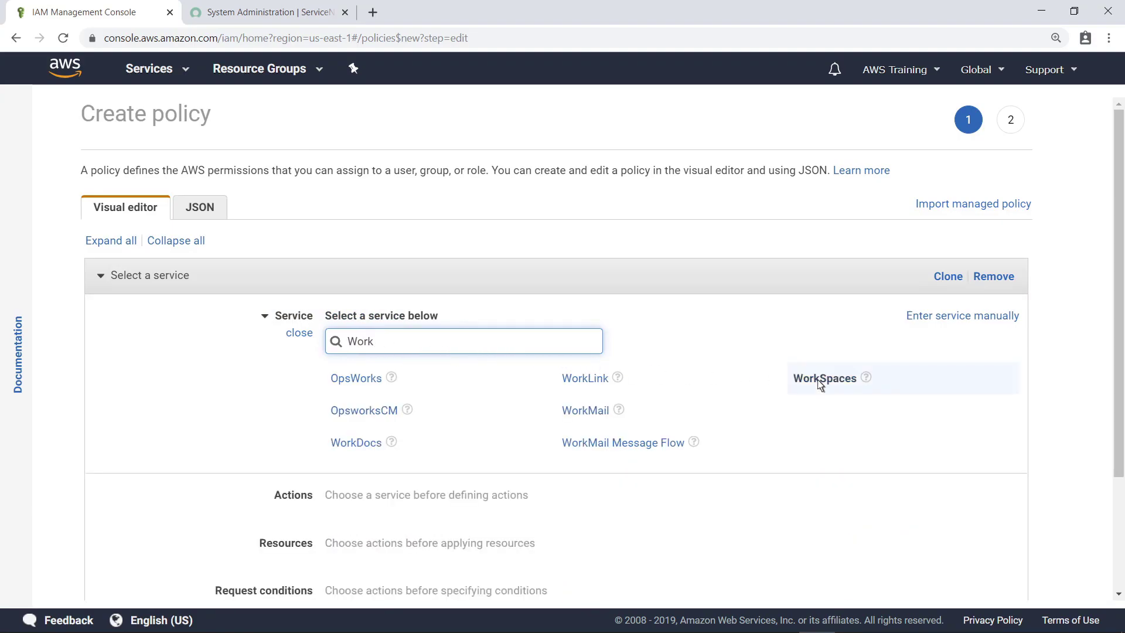
pyautogui.click(820, 380)
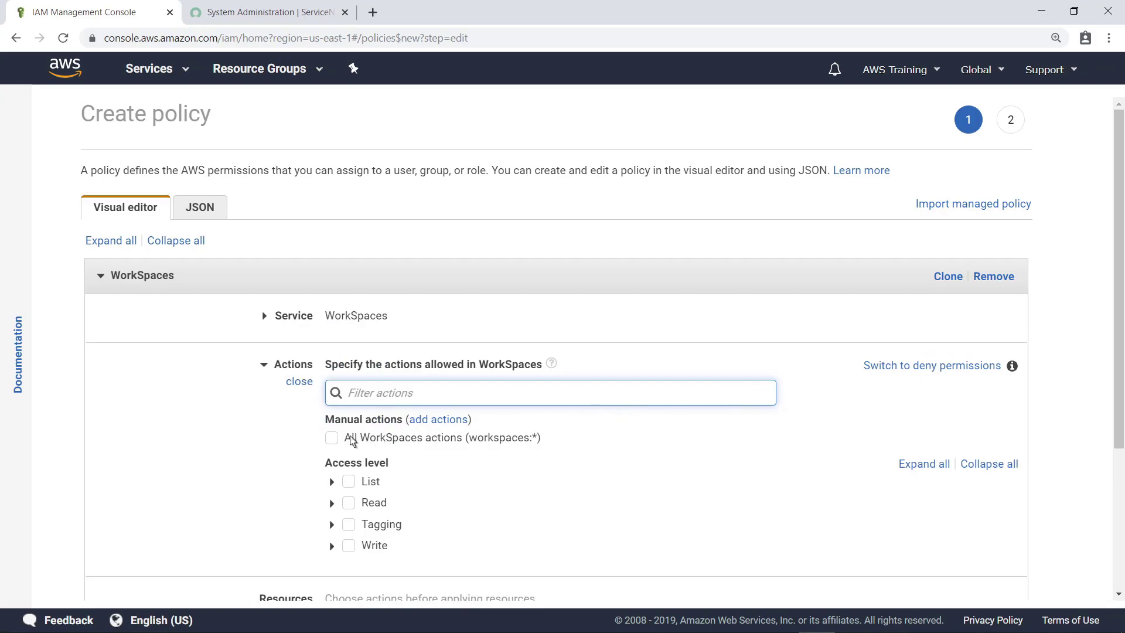
pyautogui.click(331, 438)
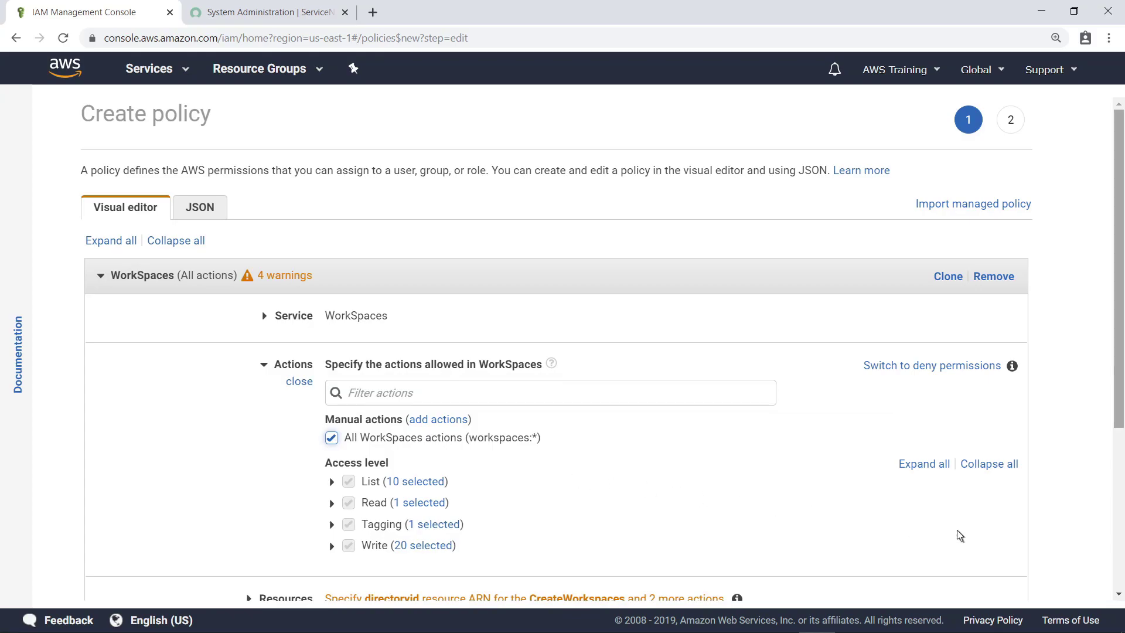
pyautogui.scroll(-4, 1114, 558)
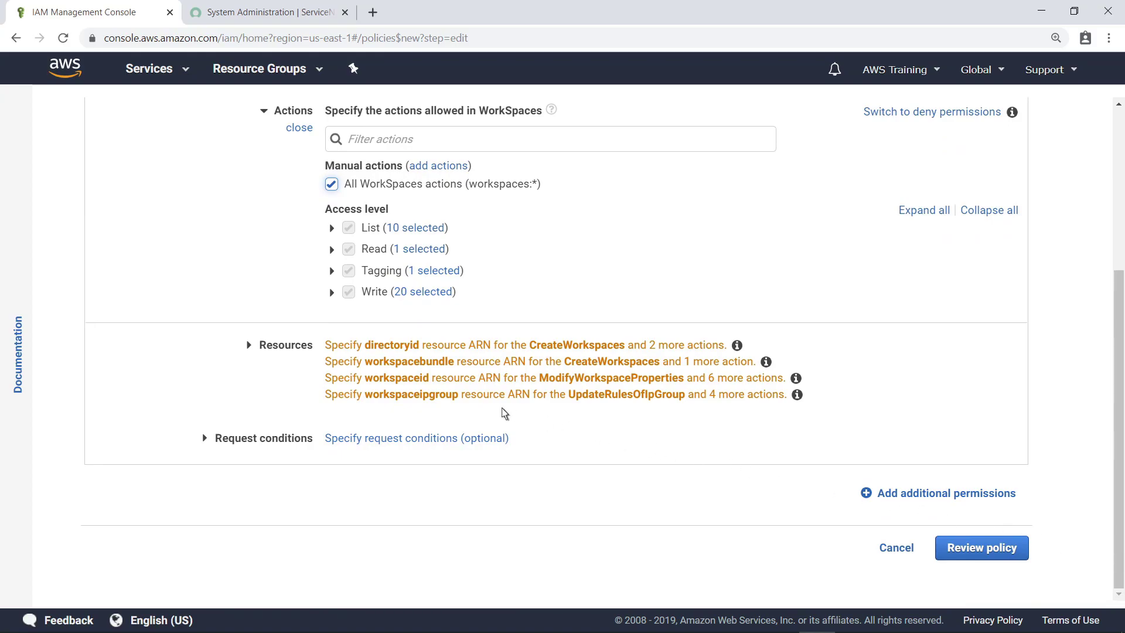
pyautogui.click(280, 347)
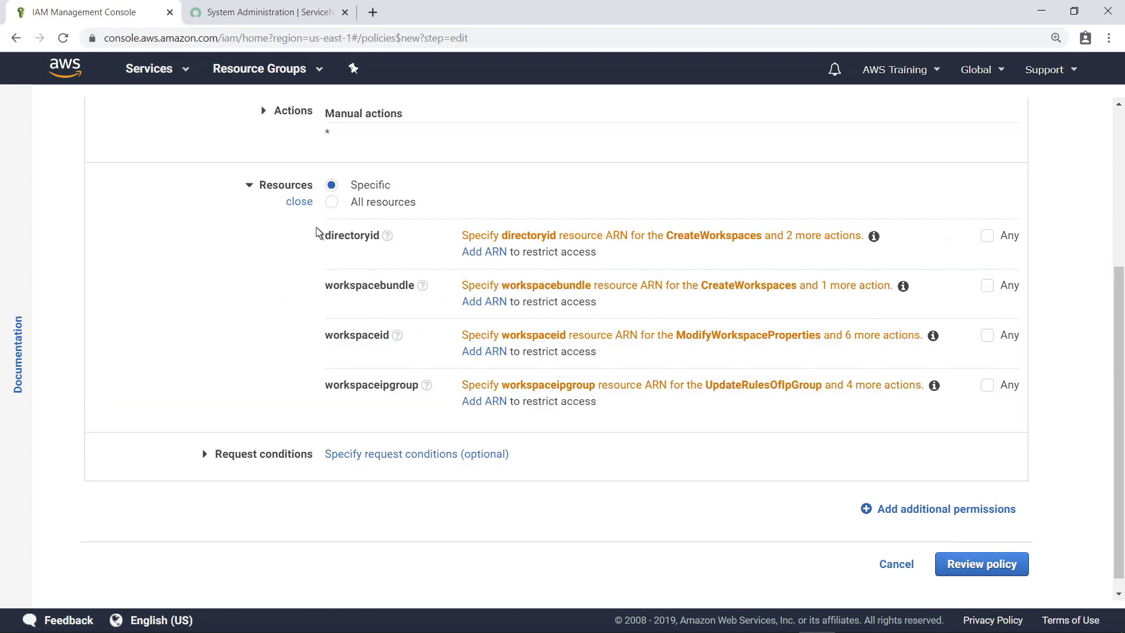
pyautogui.click(331, 202)
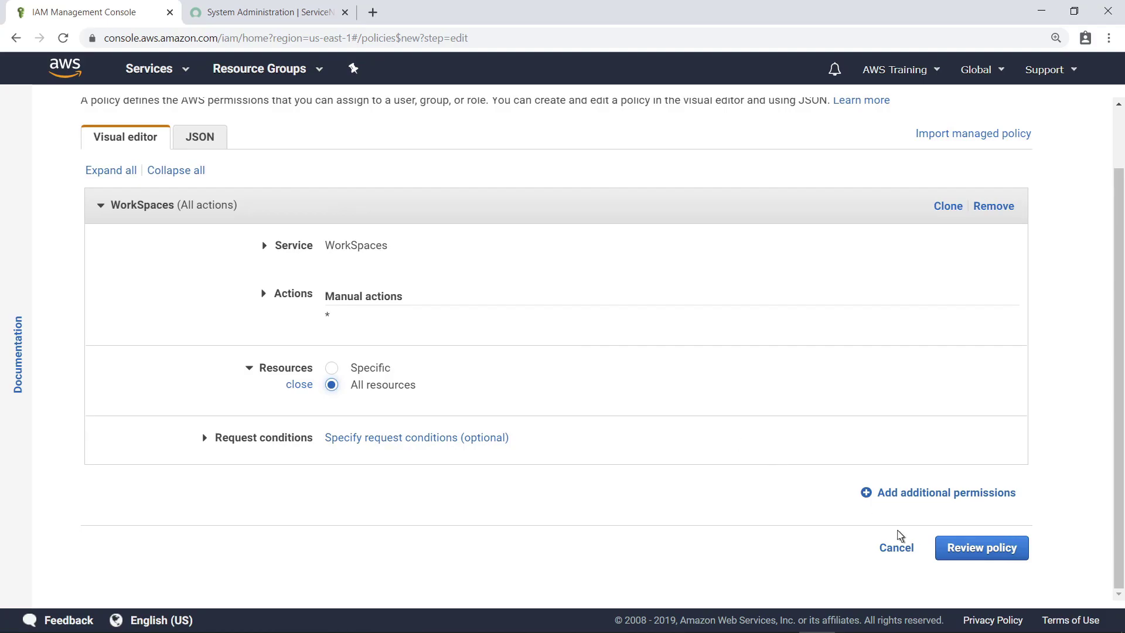
pyautogui.click(940, 556)
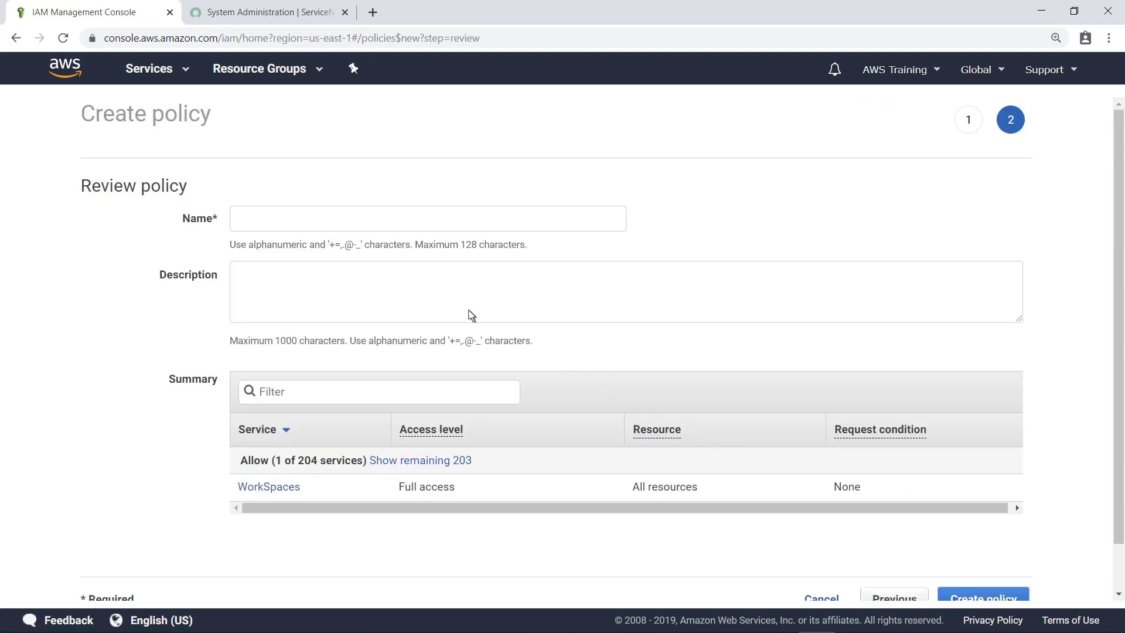
# Create the policy as 'SCWorkSpacesLaunchPermissions' with description 'Allows the ability to launch WorkSpaces.'.
pyautogui.click(298, 226)
pyautogui.write('SCWorkSpacesLaunchPermissions')
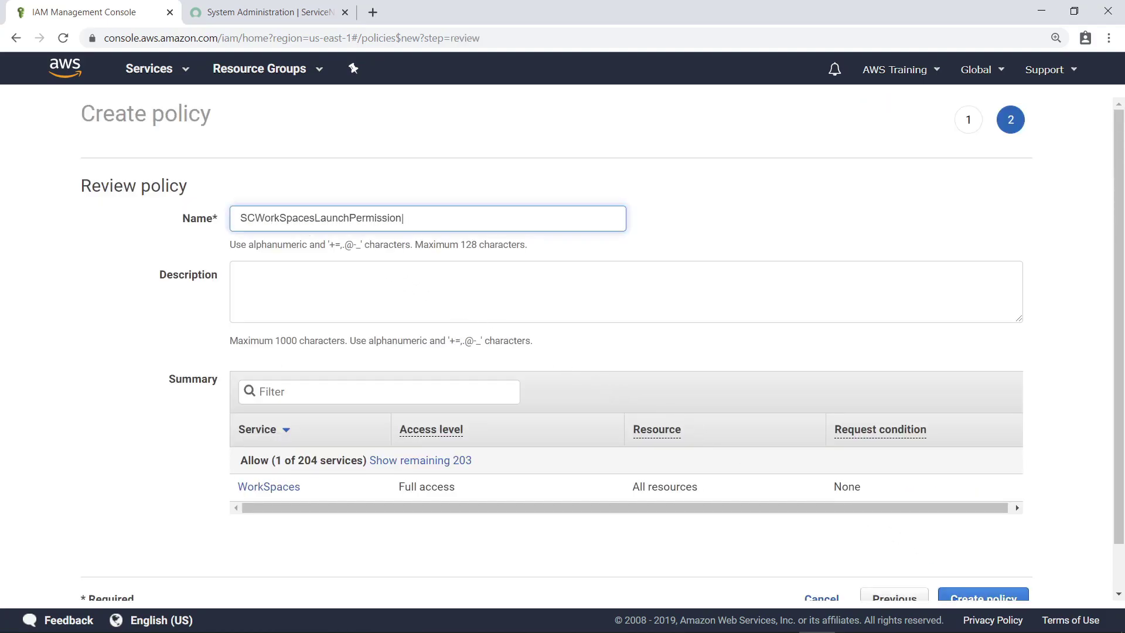
pyautogui.press('Tab')
pyautogui.write('Allows the ability to launch WorkSpaces.')
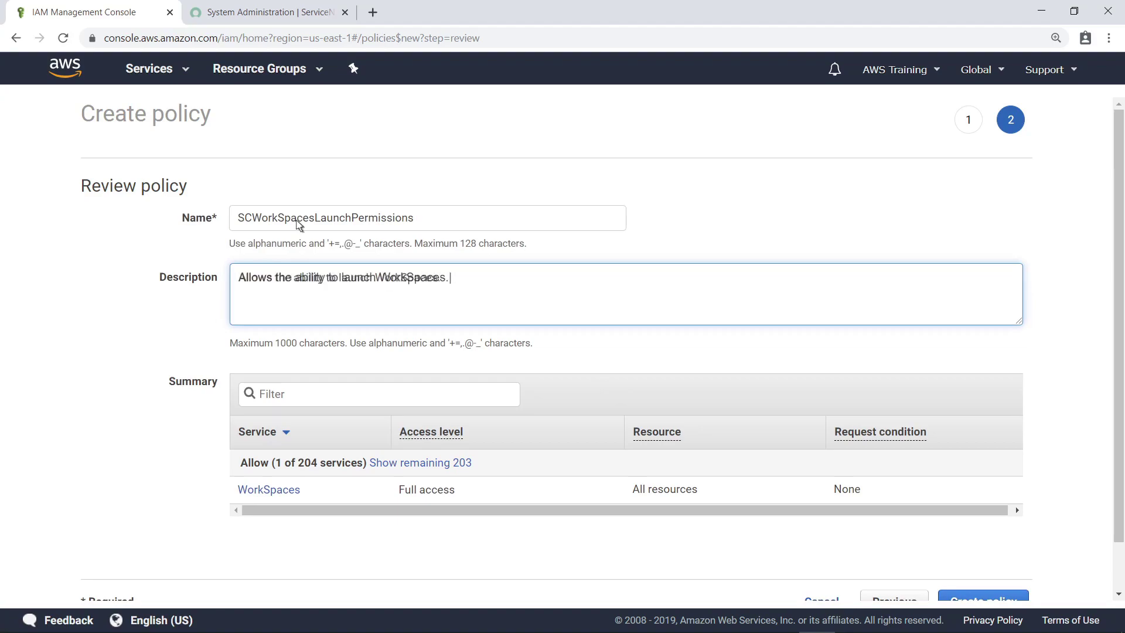
pyautogui.scroll(-1, 1113, 582)
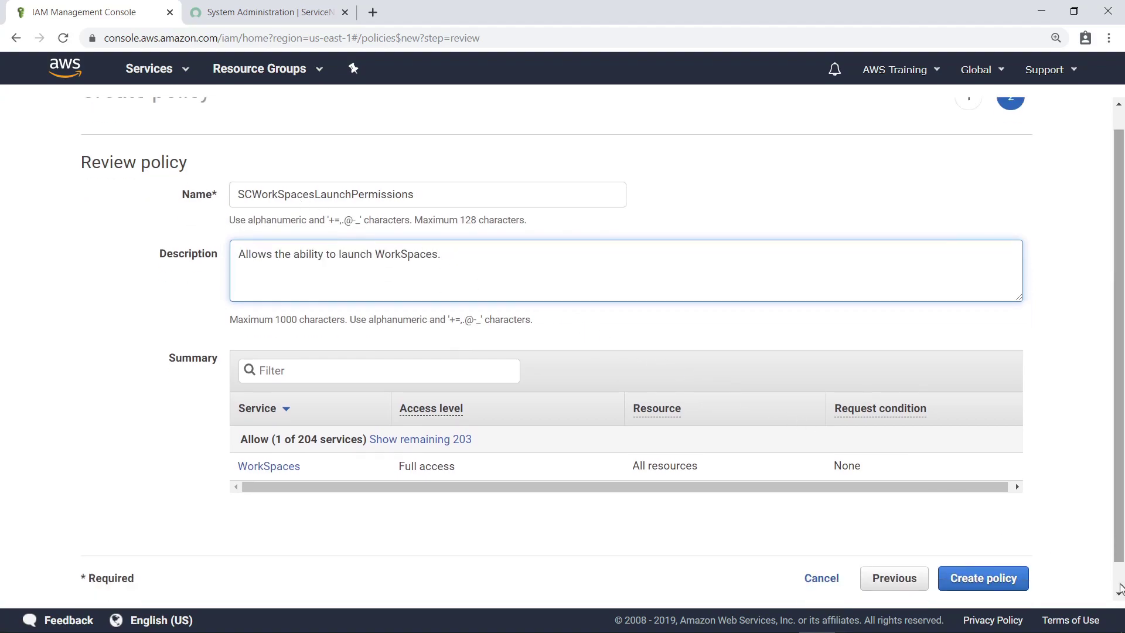
pyautogui.click(1025, 573)
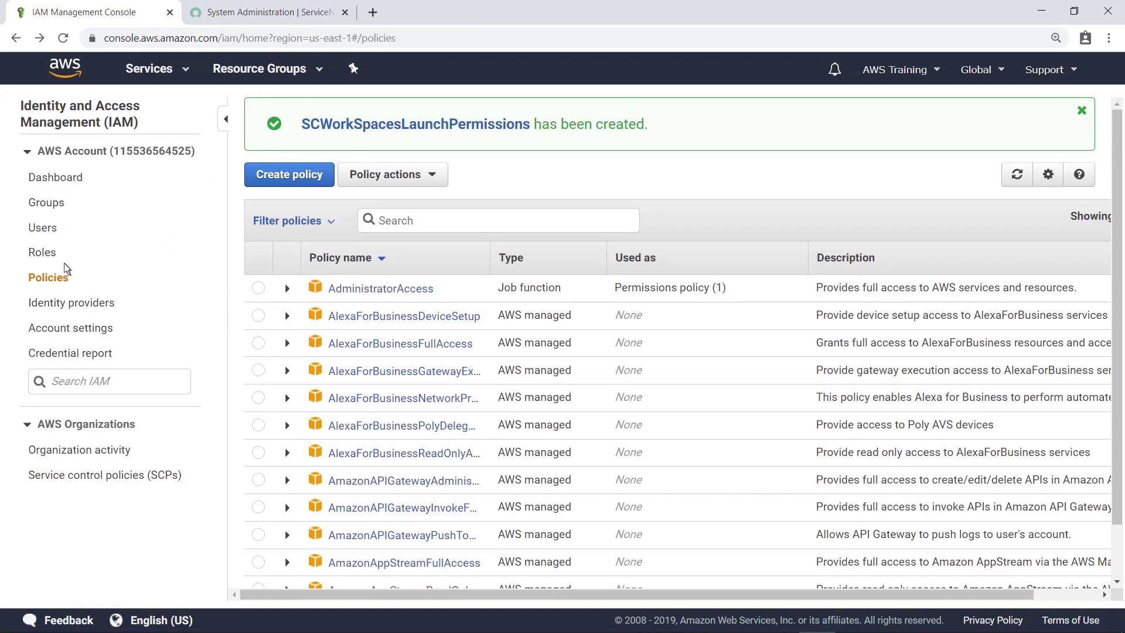
# Attach the SCWorkSpacesLaunchPermissions policy to the SCConnectLaunchRole IAM role.
pyautogui.click(41, 253)
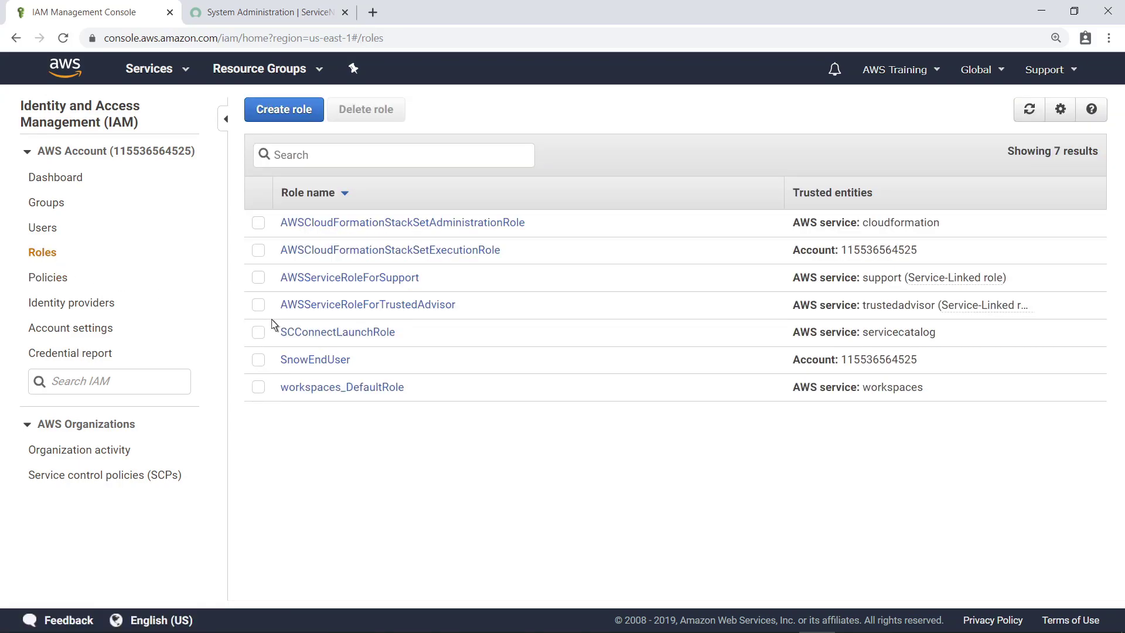
pyautogui.click(332, 334)
pyautogui.click(308, 396)
pyautogui.click(249, 230)
pyautogui.write('SCWorkSpaces')
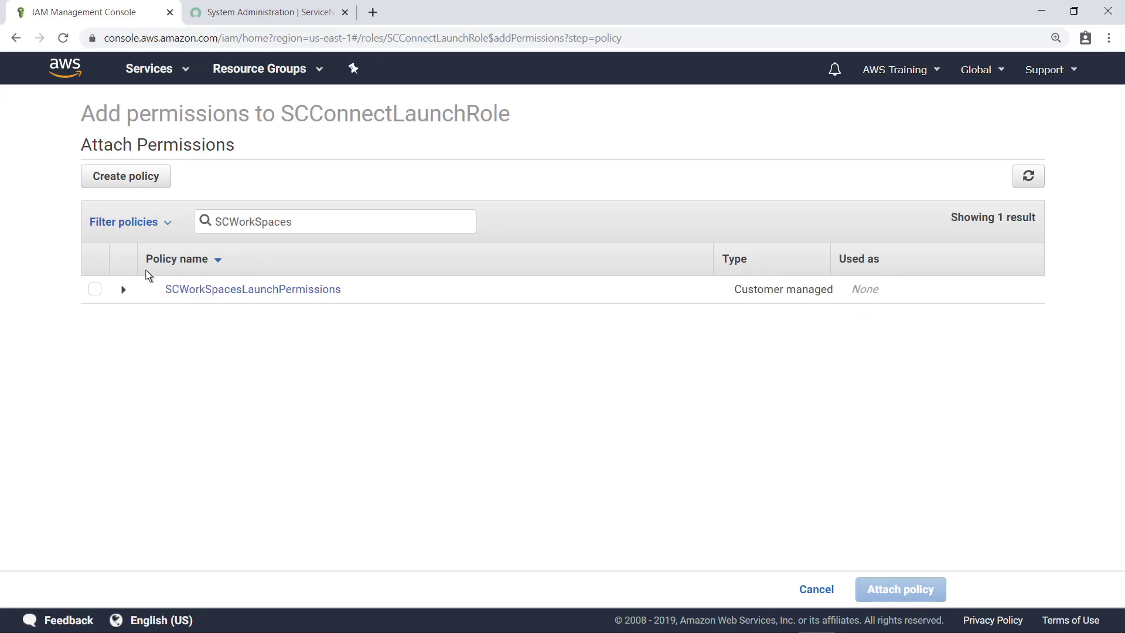
pyautogui.click(95, 289)
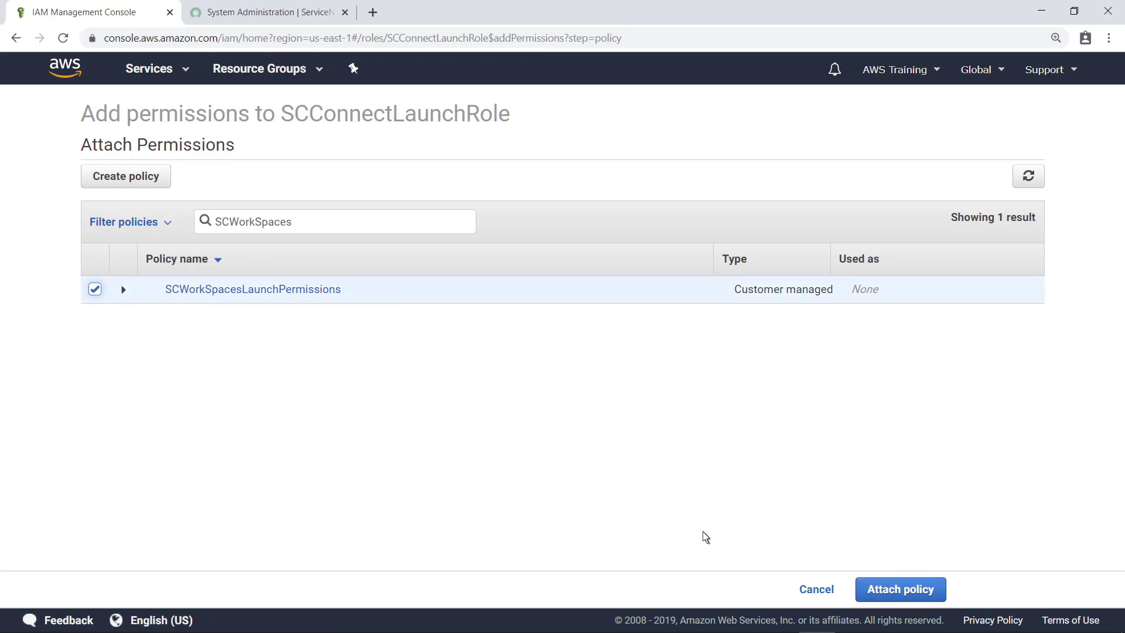
pyautogui.click(859, 594)
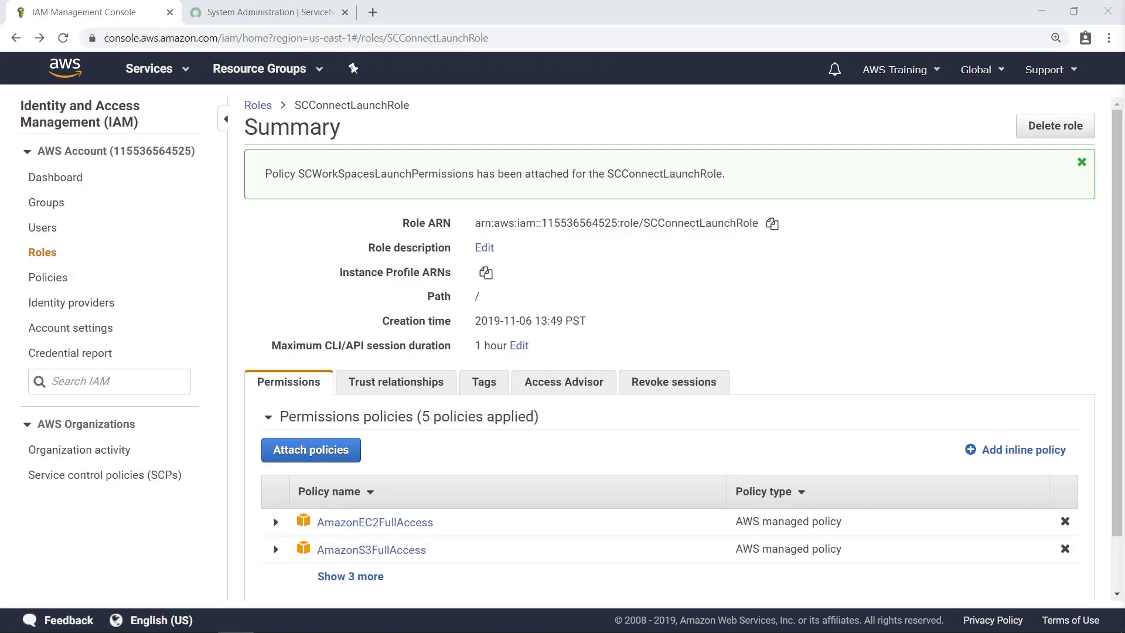
pyautogui.click(178, 71)
# Upload a new product 'Virtual Windows Desktop', provided by 'Cloud Engineering', vendor 'Amazon Web Services', with description.
pyautogui.click(80, 222)
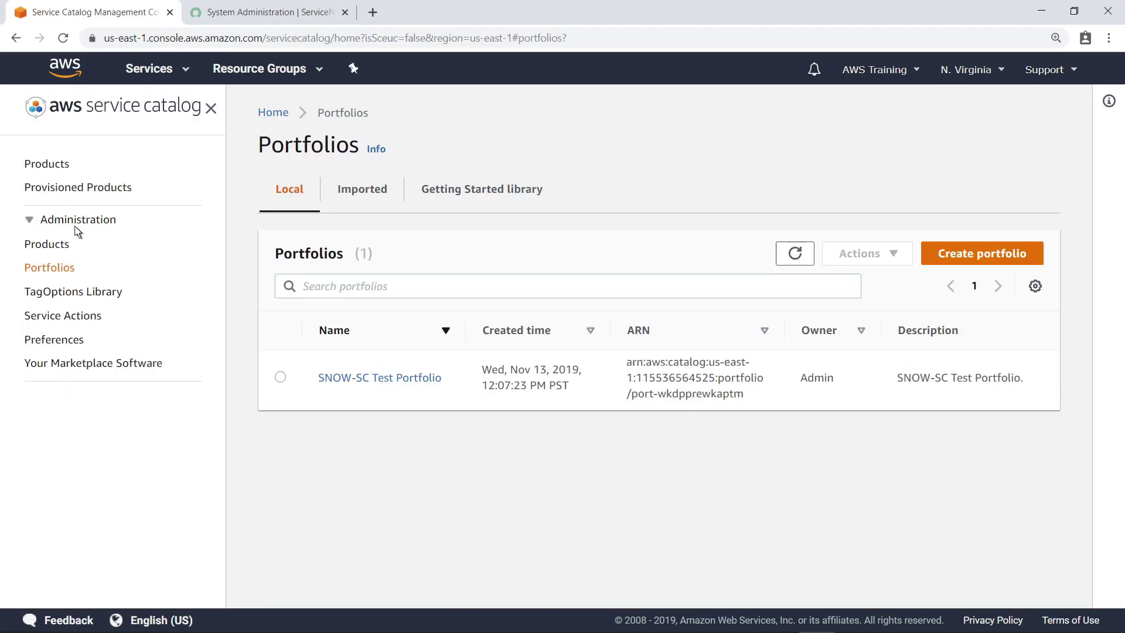
pyautogui.click(45, 244)
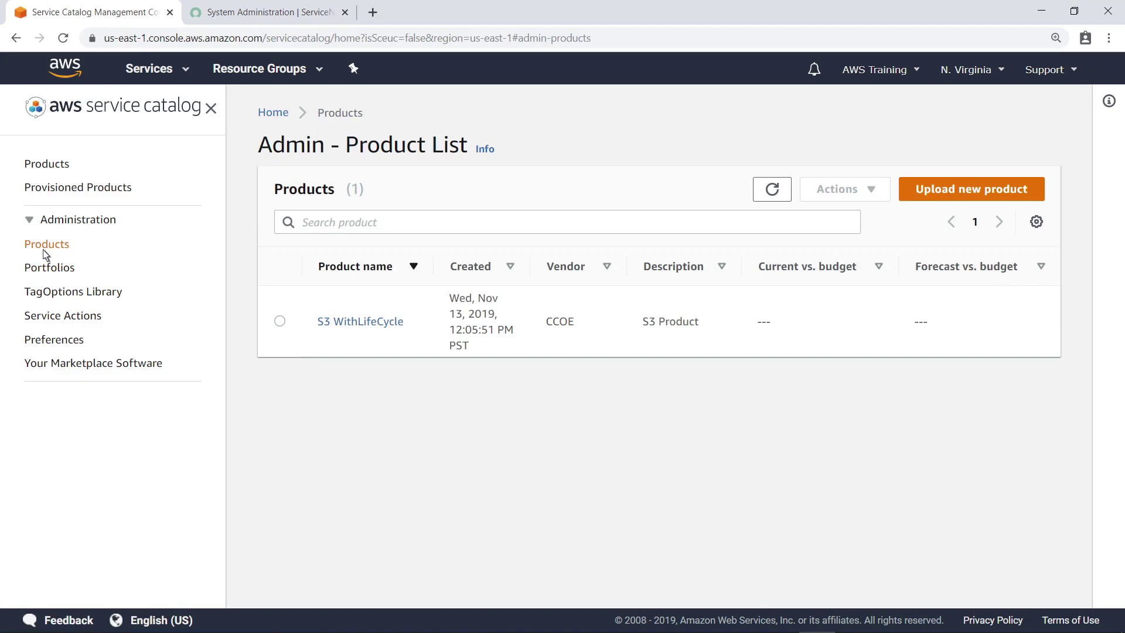
pyautogui.click(912, 198)
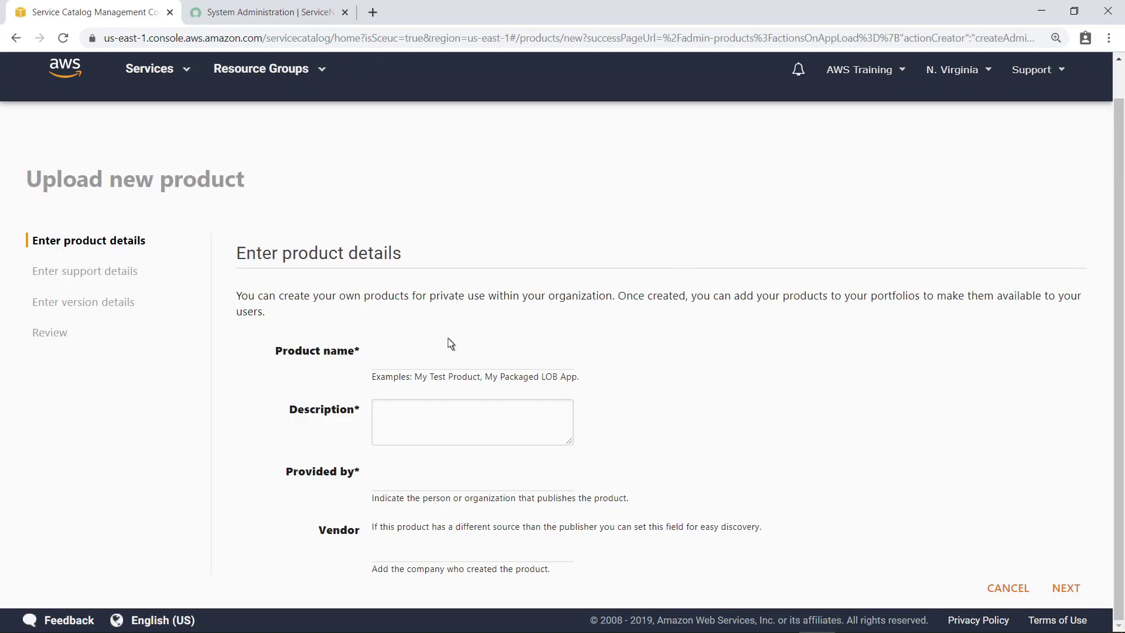
pyautogui.click(391, 362)
pyautogui.write('Virtual Windows Desktop')
pyautogui.press('Tab')
pyautogui.write('Virtual Windows desktop powered by Amazon WorkSpaces.')
pyautogui.press('Tab')
pyautogui.write('Cloud Engineering')
pyautogui.press('Tab')
pyautogui.write('Amazon Web Services')
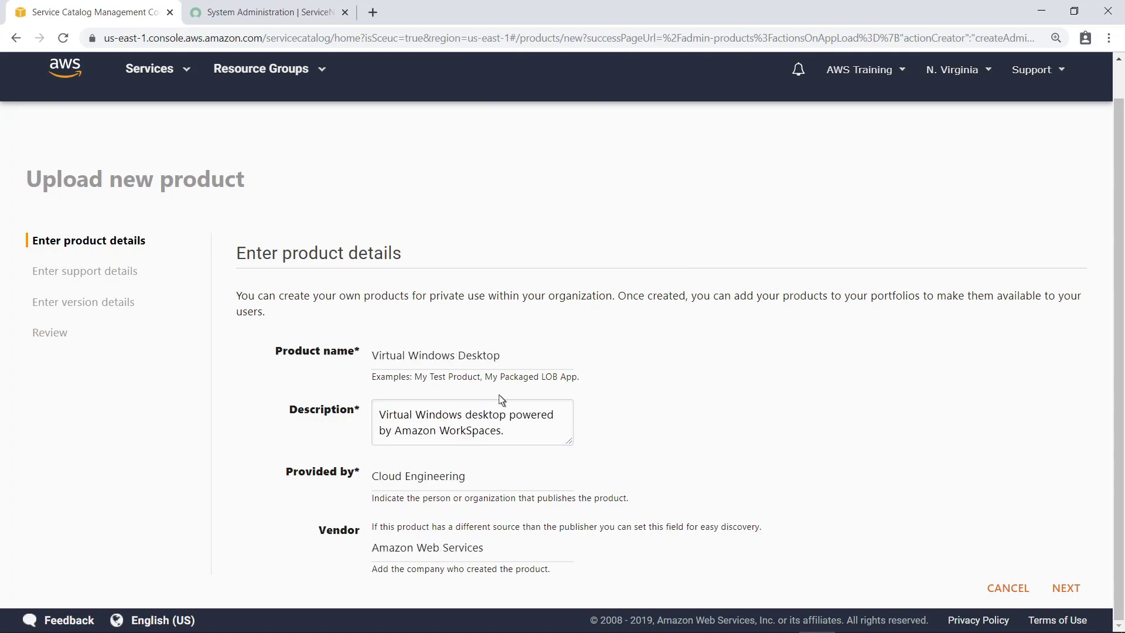
pyautogui.click(1072, 593)
pyautogui.click(401, 384)
pyautogui.write('support@example.com')
pyautogui.press('Tab')
pyautogui.write('https://support.example.com')
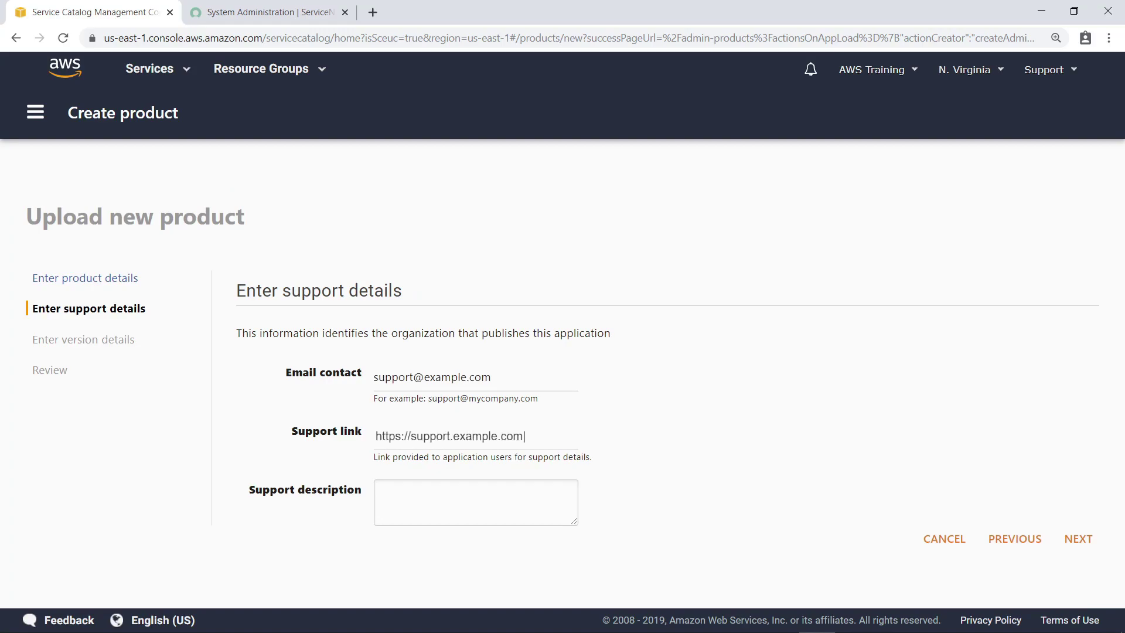
# On Version details, choose deploy-workspaces.template from C:\CloudFormation Templates as the template file.
pyautogui.click(1084, 544)
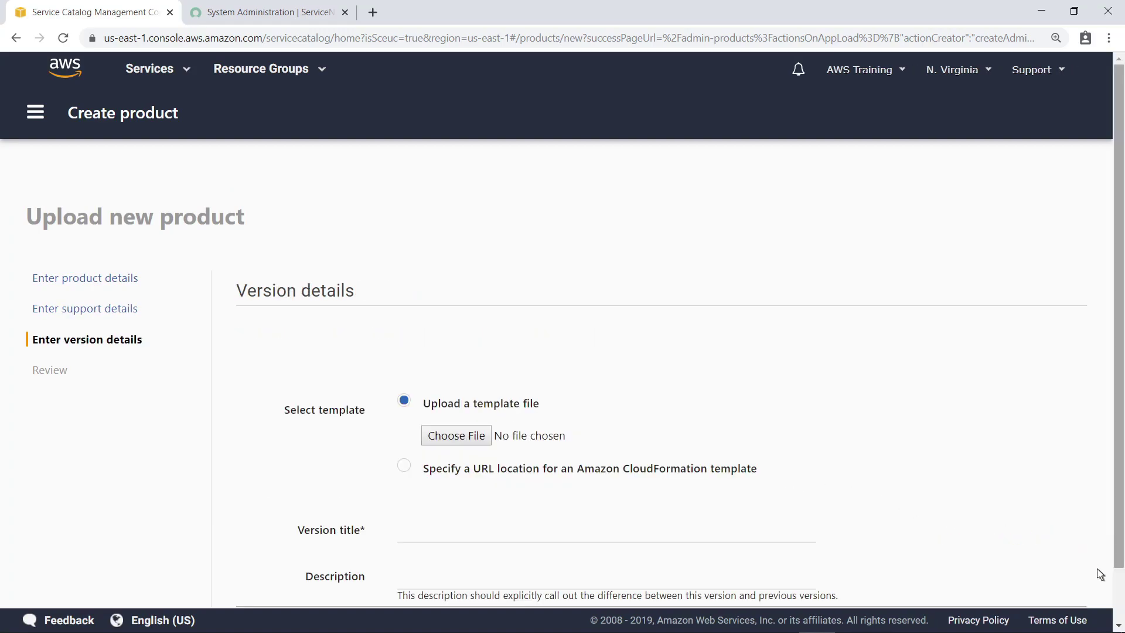
pyautogui.click(1119, 613)
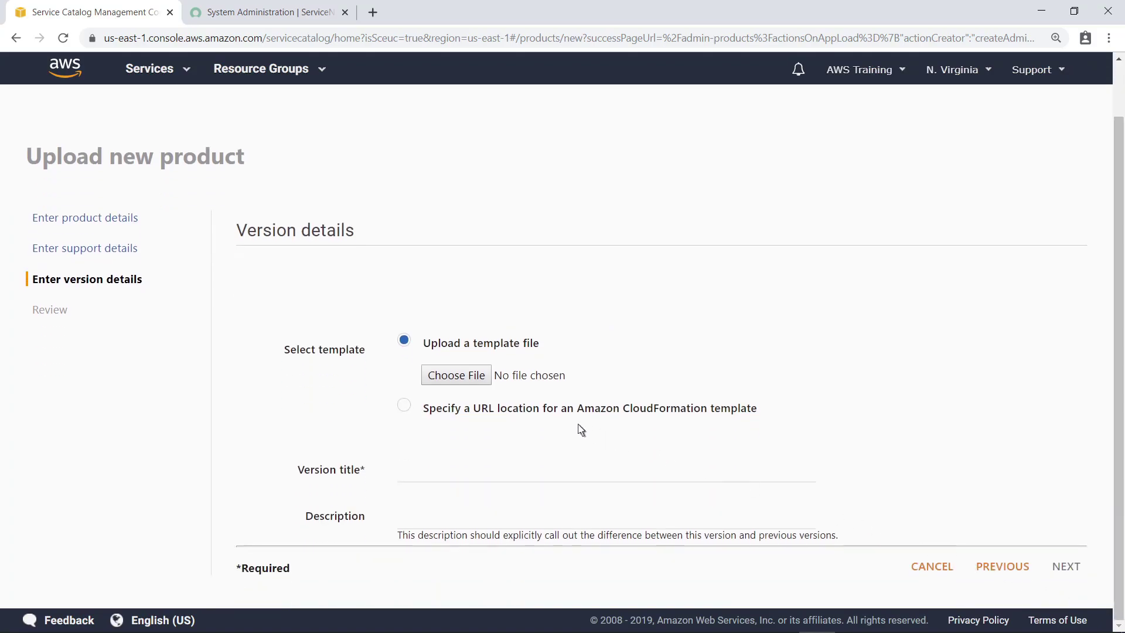
pyautogui.click(456, 377)
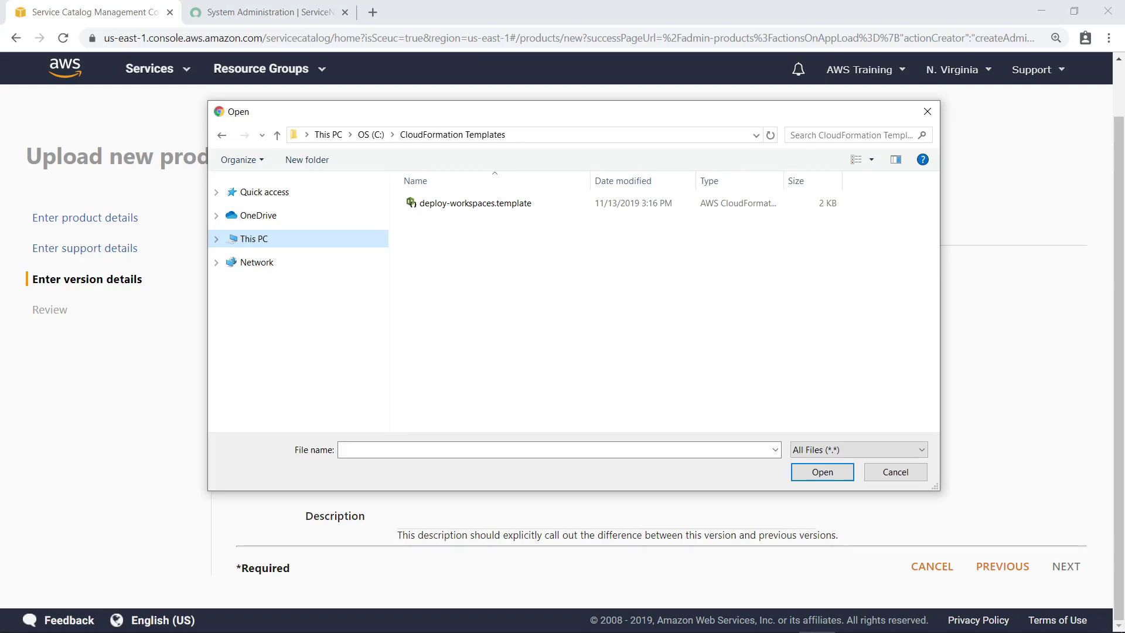
pyautogui.click(467, 211)
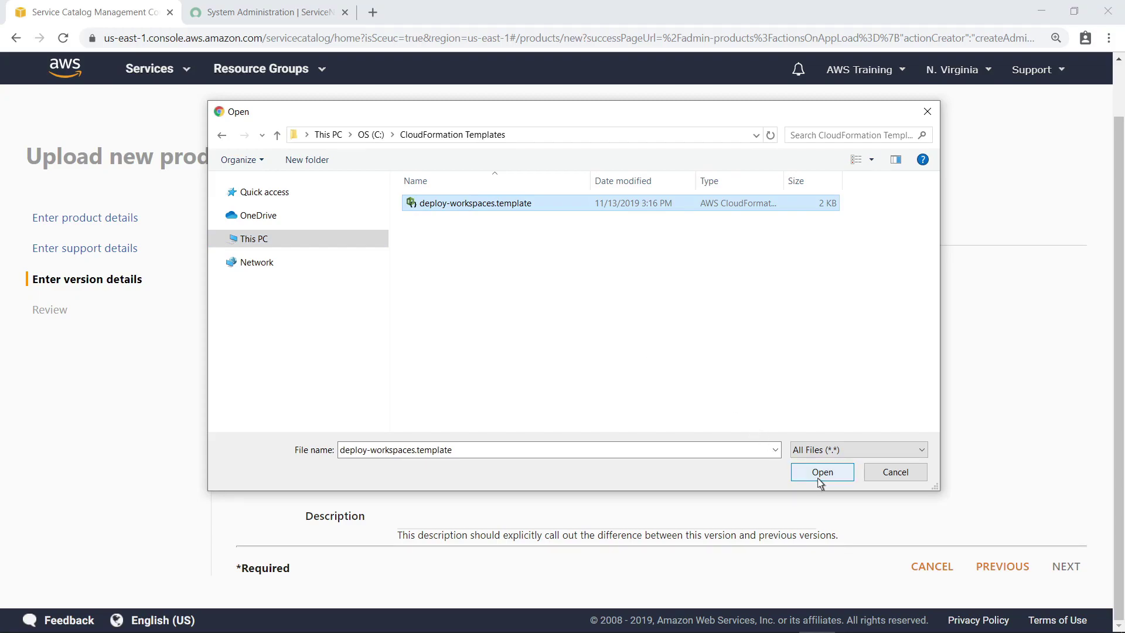
pyautogui.click(820, 474)
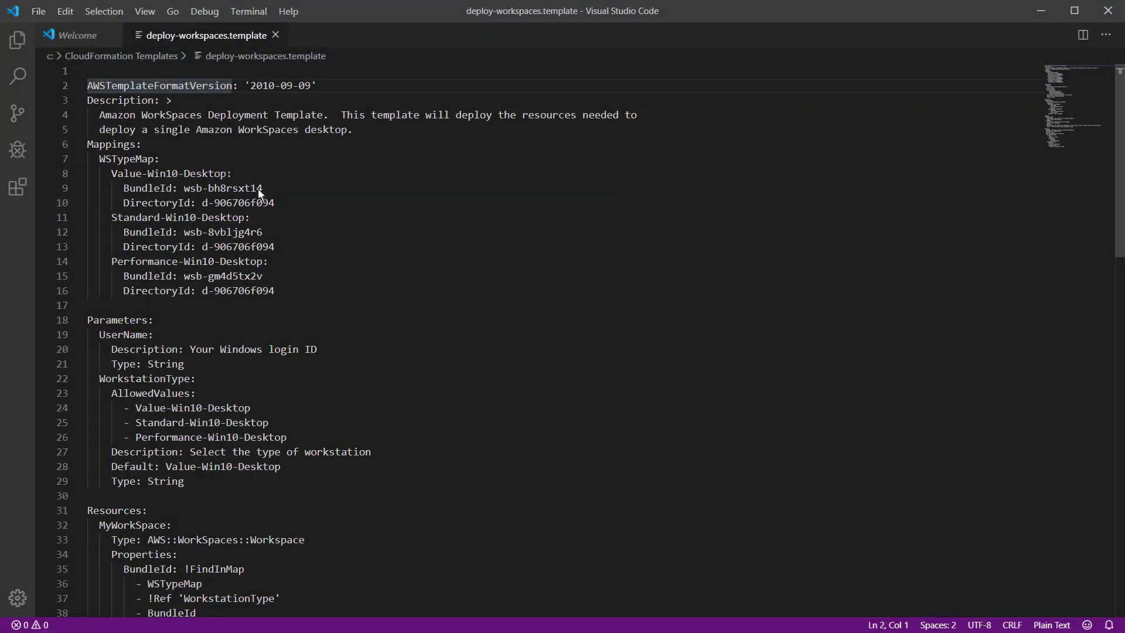
# Select the Value-Win10-Desktop bundle ID in the template in VS Code, then close VS Code.
pyautogui.moveTo(184, 188); pyautogui.dragTo(274, 203)
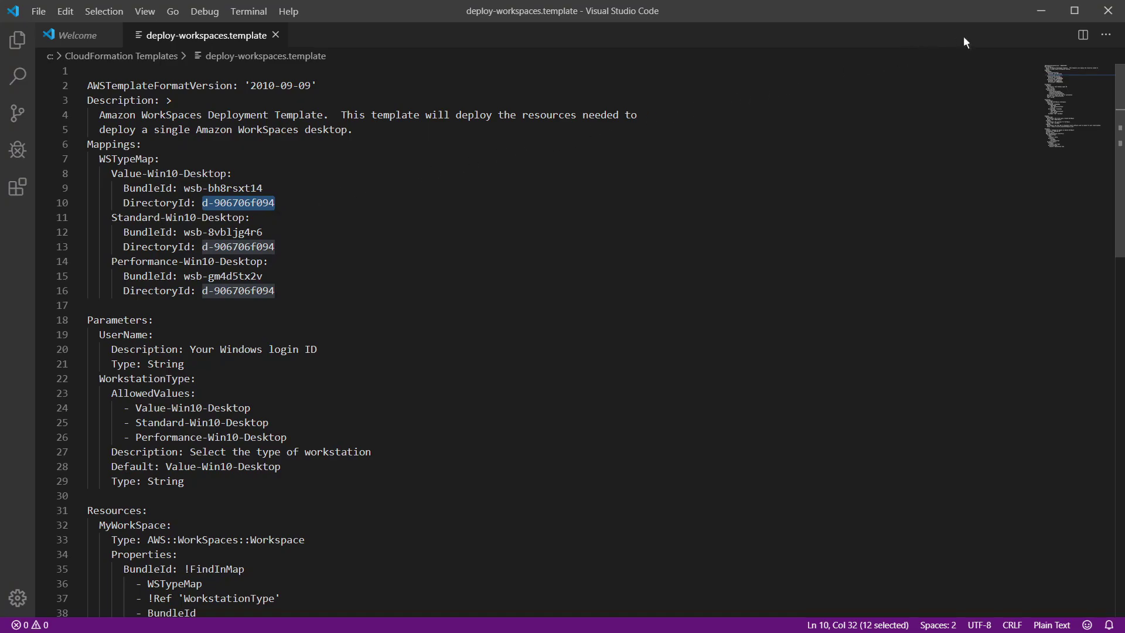
pyautogui.click(1045, 16)
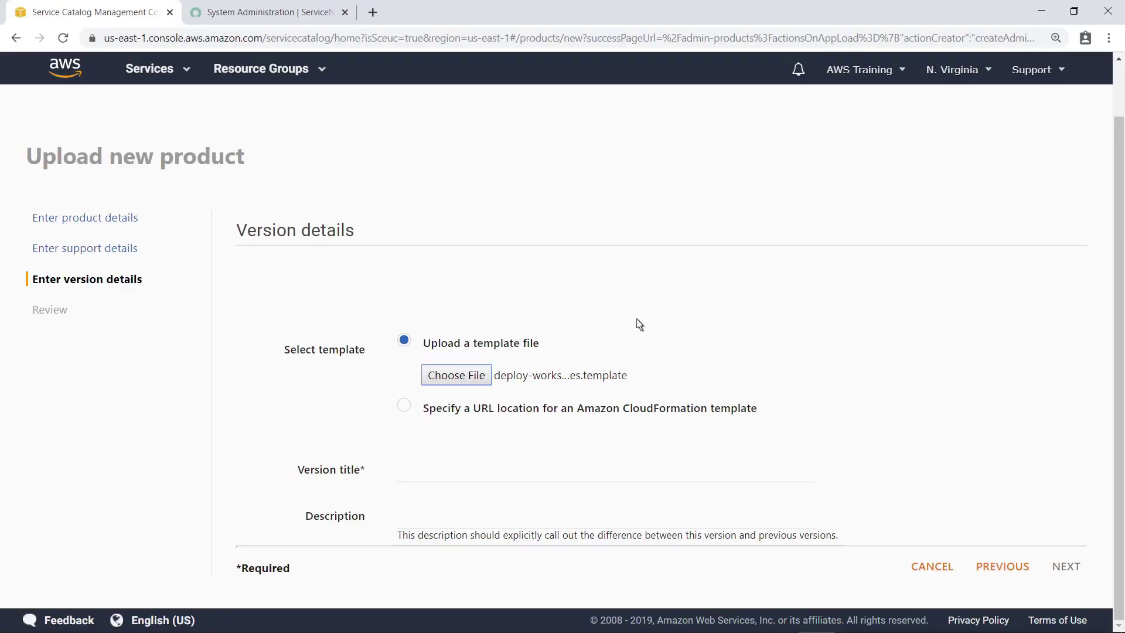
# Enter version 1.0.0 with description 'Initial version' and create the Virtual Windows Desktop product.
pyautogui.click(429, 479)
pyautogui.write('1.0.0')
pyautogui.press('Tab')
pyautogui.write('Initial version')
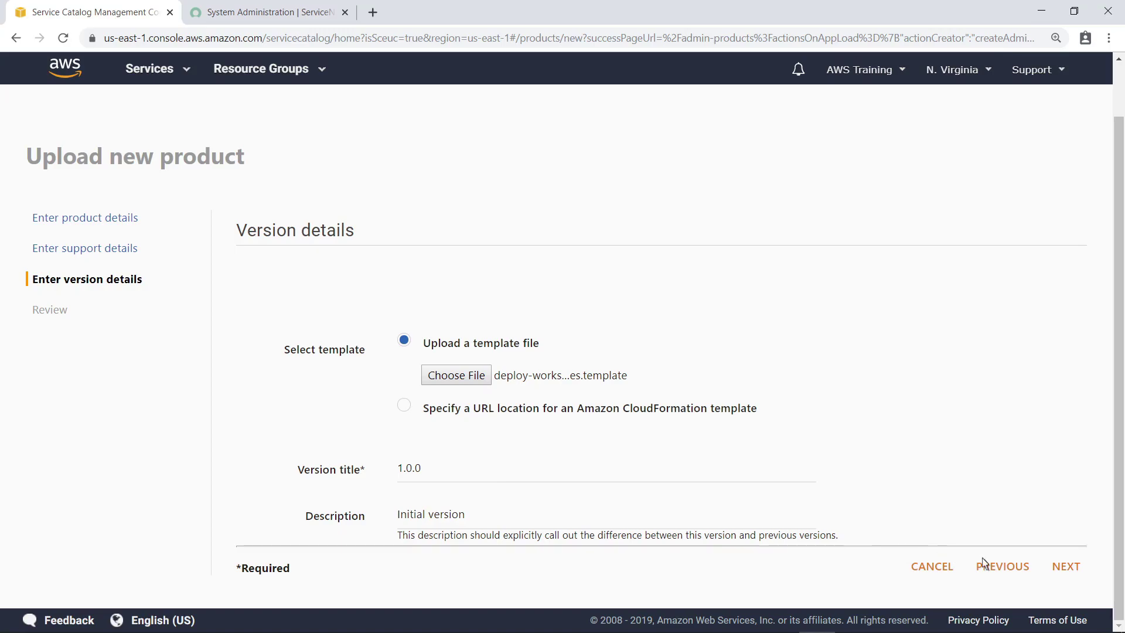
pyautogui.click(1073, 577)
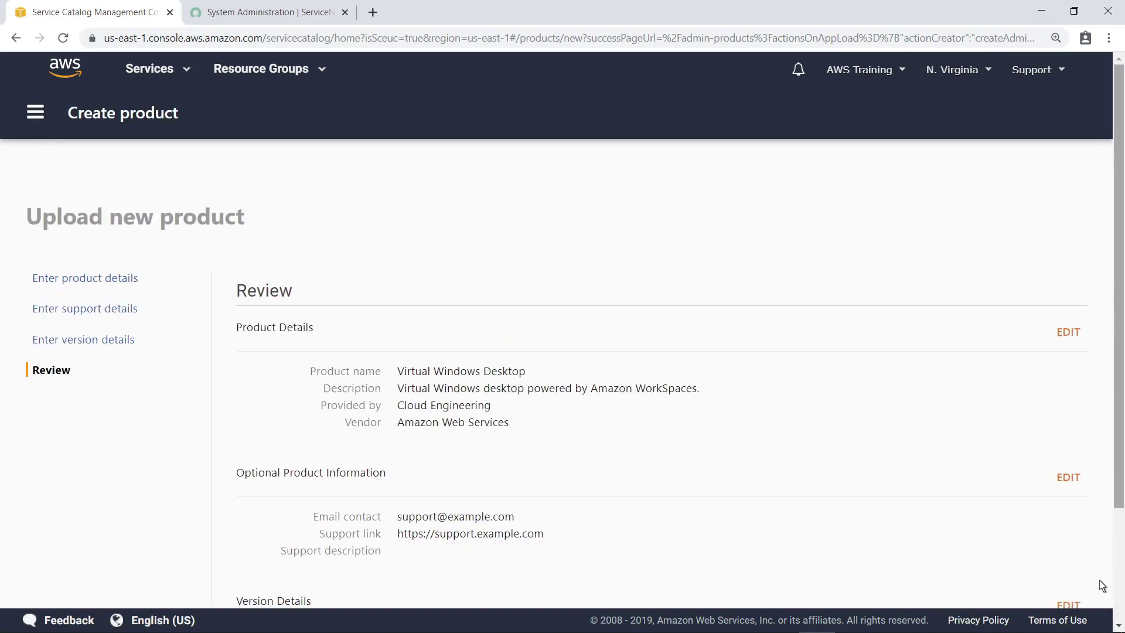
pyautogui.scroll(-2, 1116, 589)
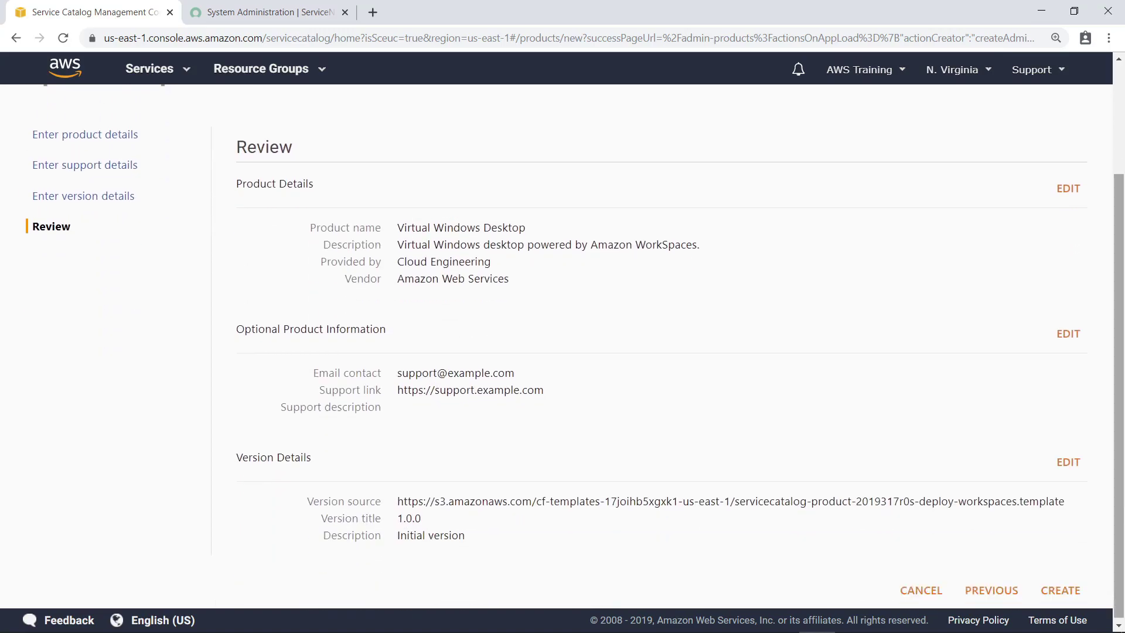
pyautogui.click(1060, 588)
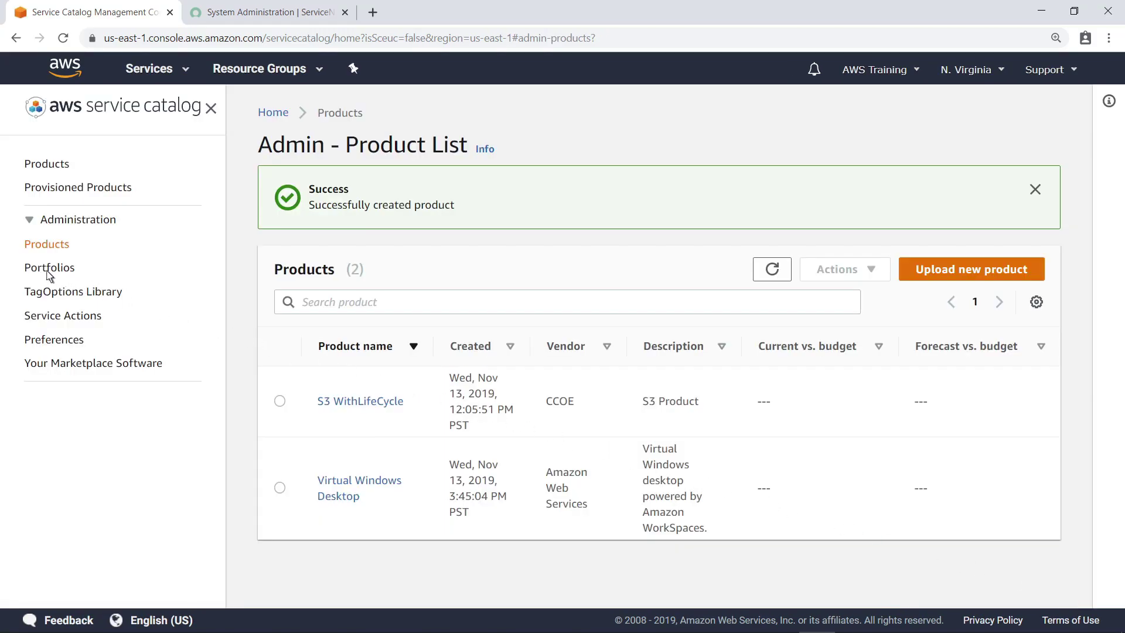
pyautogui.click(49, 270)
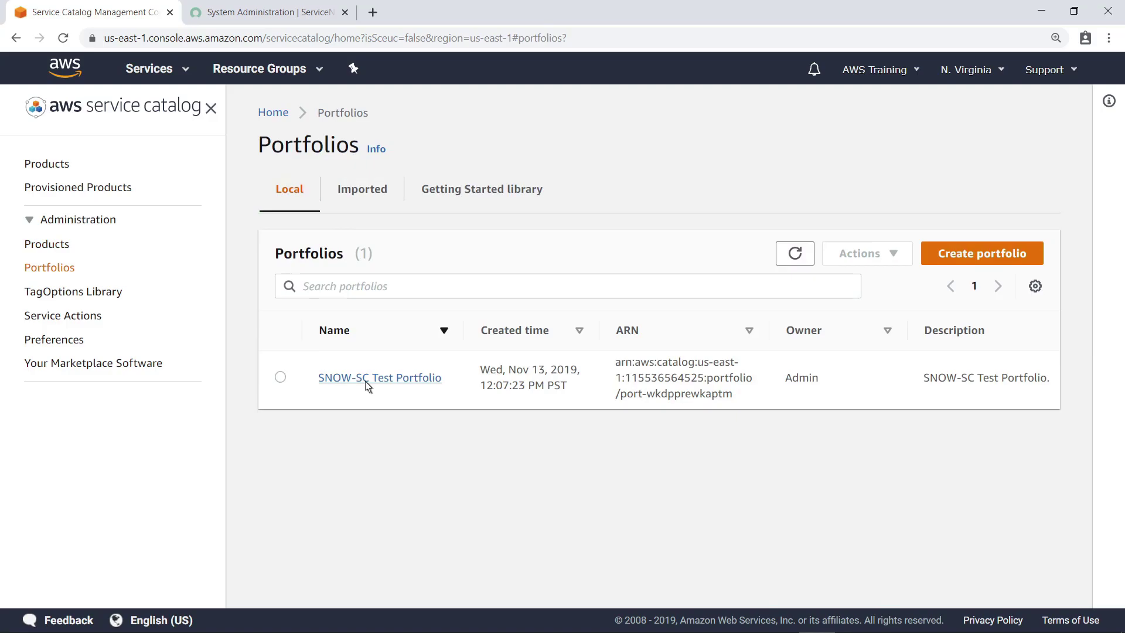
# Add the existing Virtual Windows Desktop product to SNOW-SC Test Portfolio, bringing it to 2 products.
pyautogui.click(365, 380)
pyautogui.scroll(-2, 1074, 585)
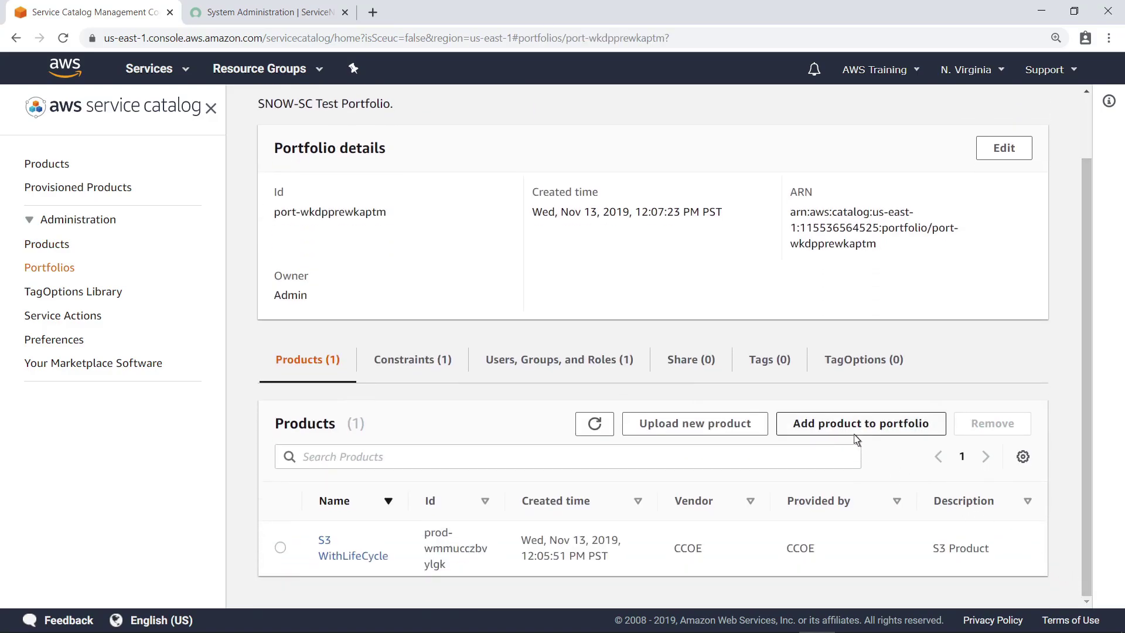
pyautogui.click(857, 432)
pyautogui.click(280, 416)
pyautogui.click(950, 262)
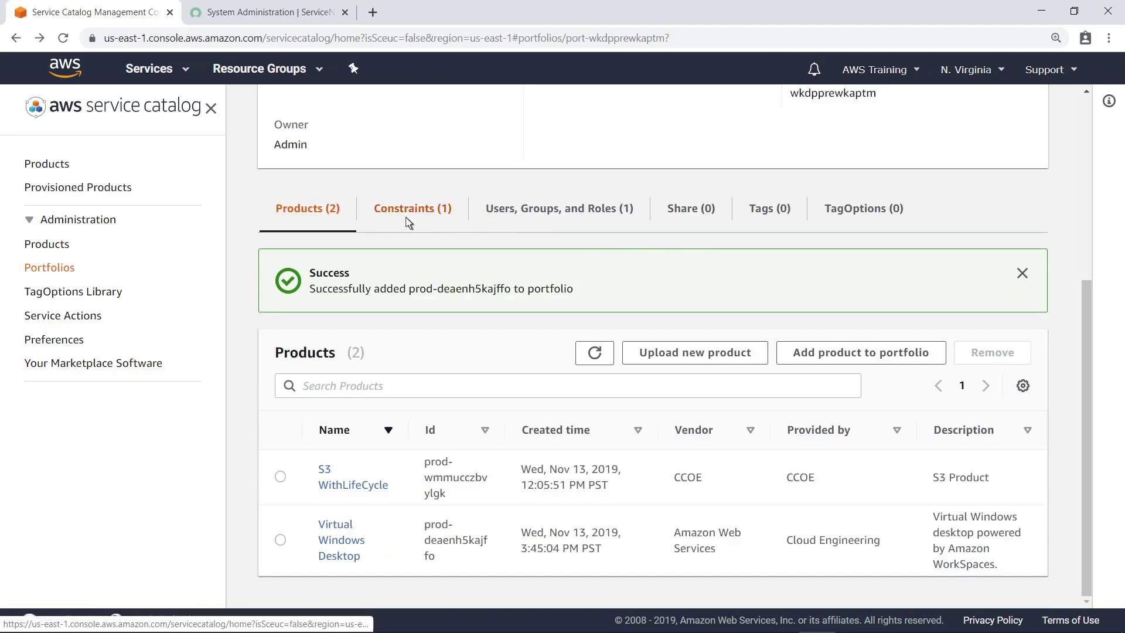
pyautogui.click(410, 221)
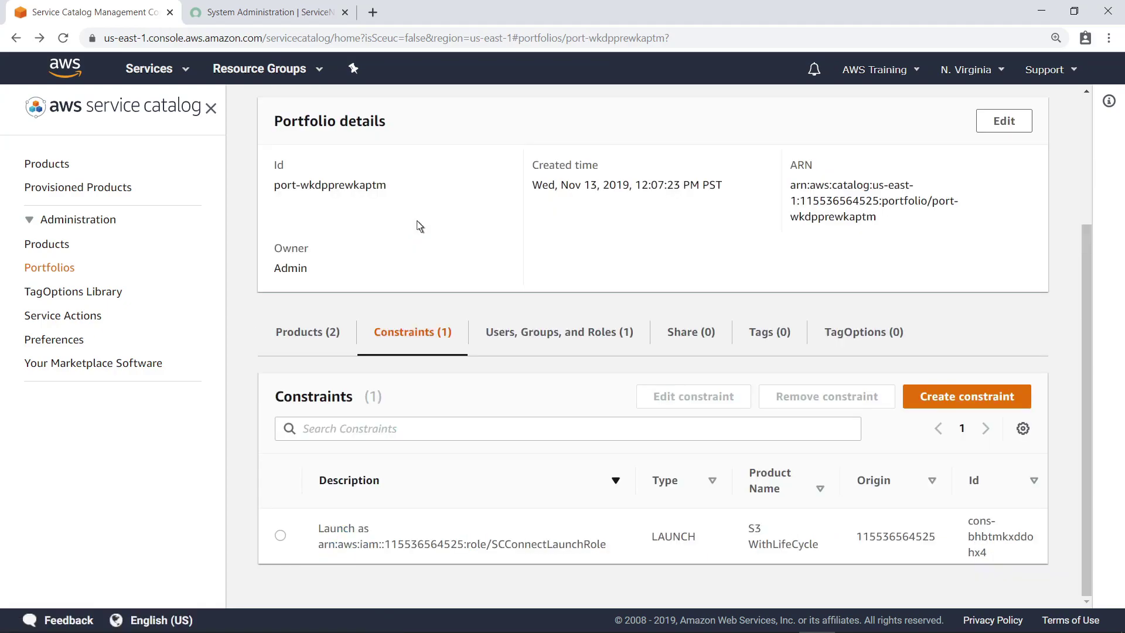
# Create a launch constraint on Virtual Windows Desktop using the SCConnectLaunchRole IAM role.
pyautogui.click(956, 404)
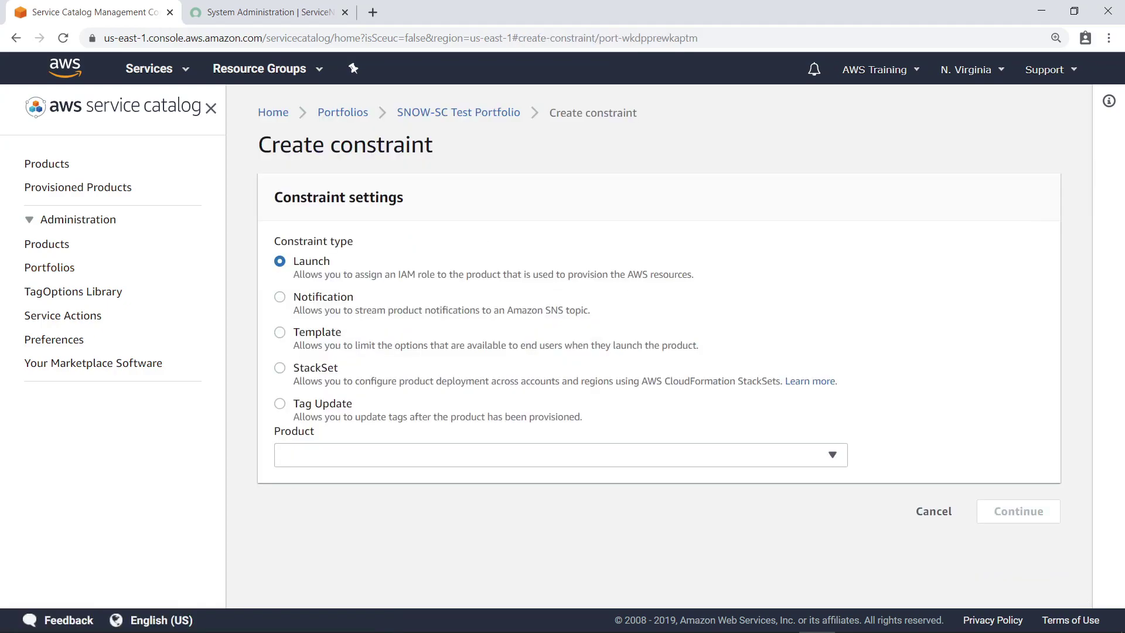
pyautogui.click(832, 456)
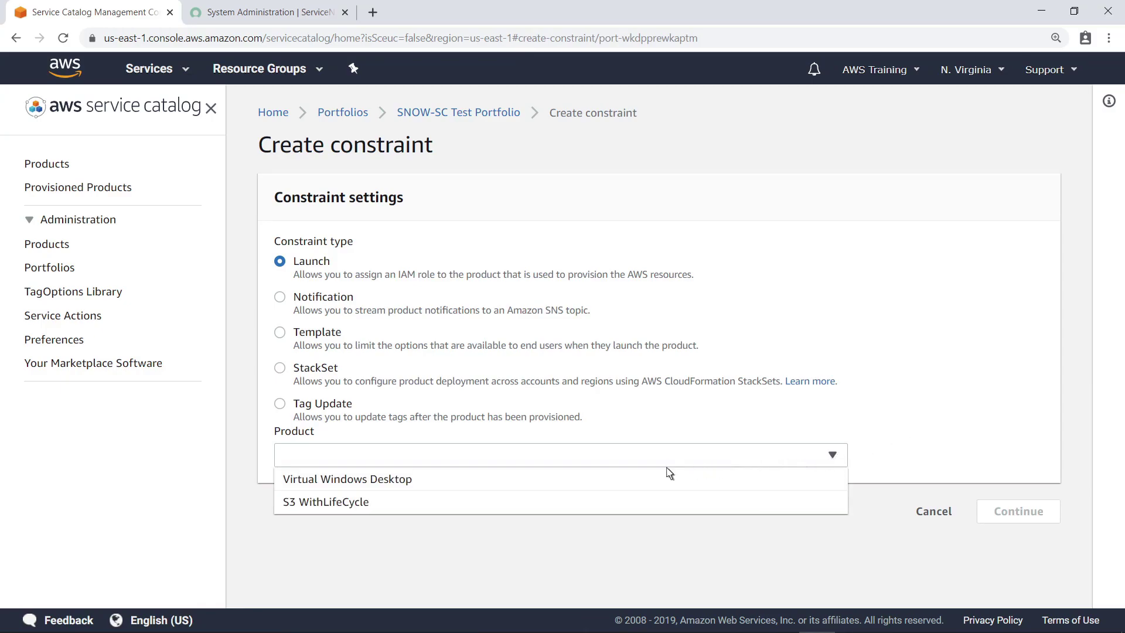
pyautogui.click(376, 482)
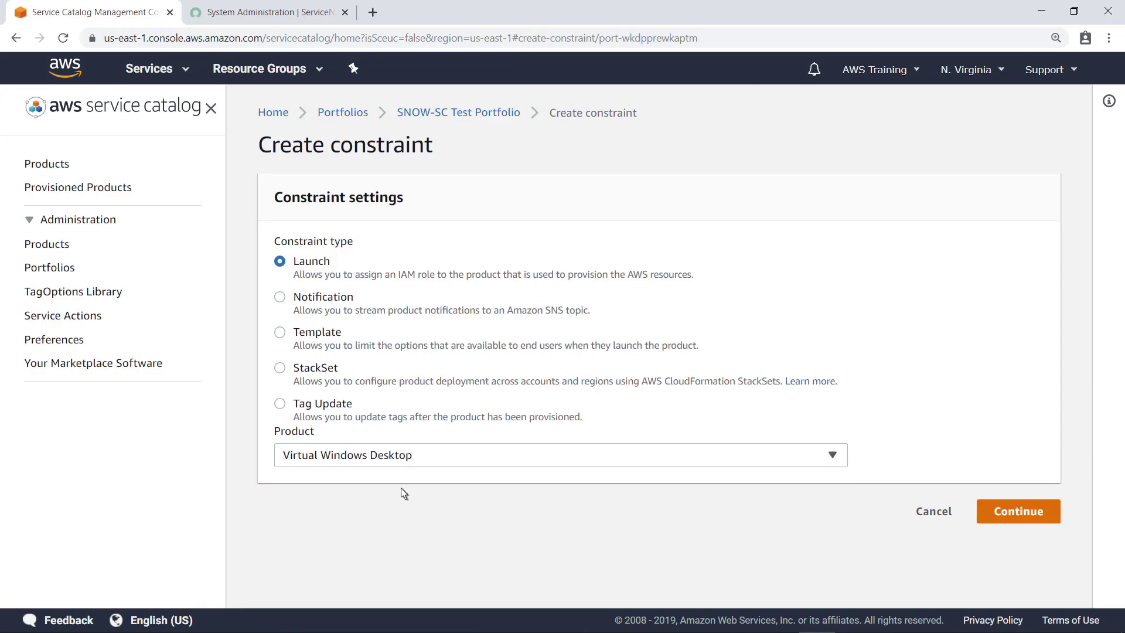
pyautogui.click(984, 520)
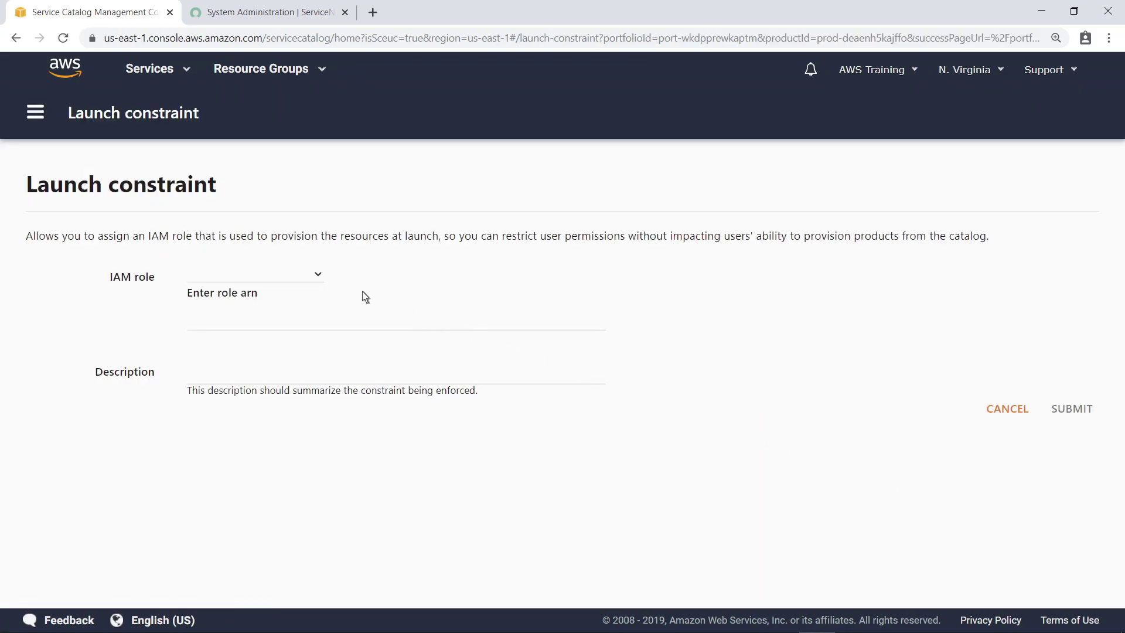
pyautogui.click(318, 279)
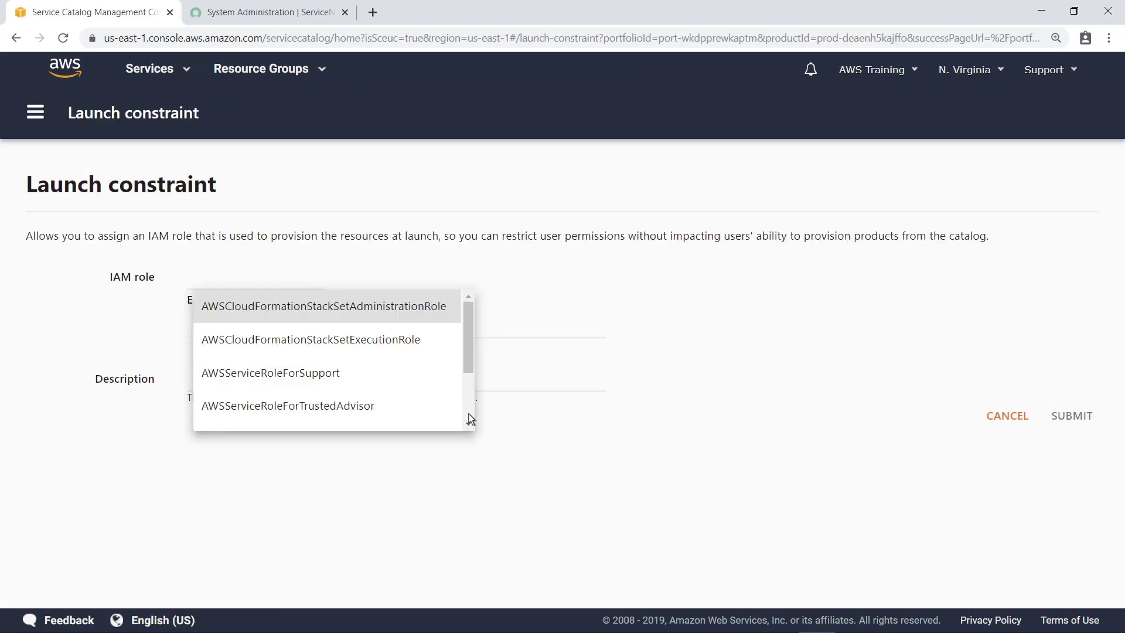
pyautogui.scroll(-2, 468, 413)
pyautogui.scroll(-2, 447, 409)
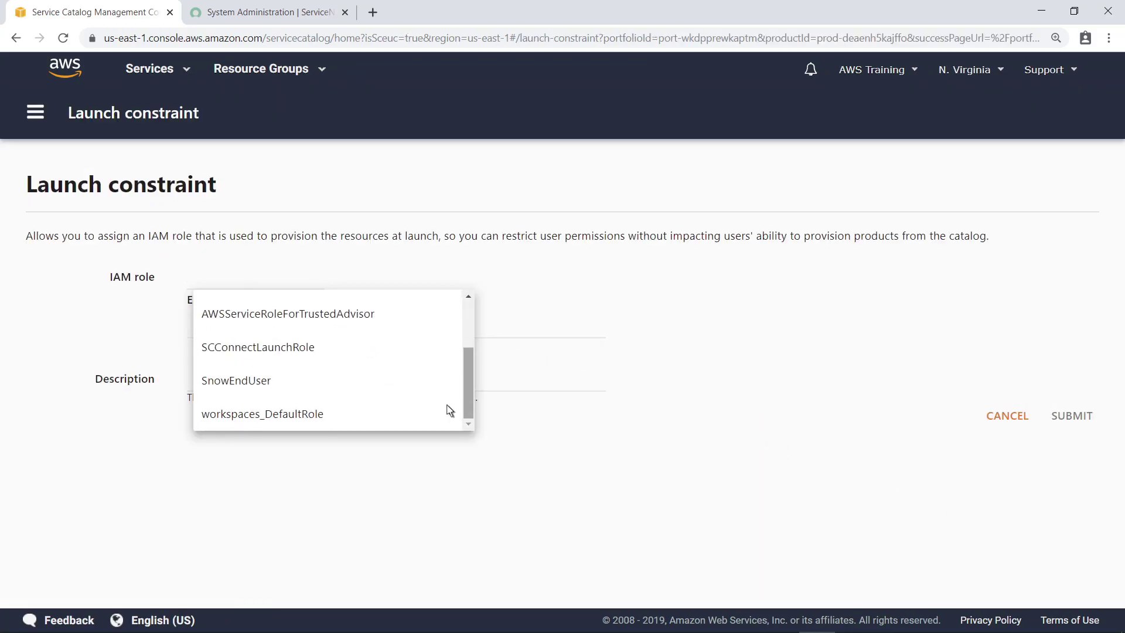
pyautogui.click(320, 354)
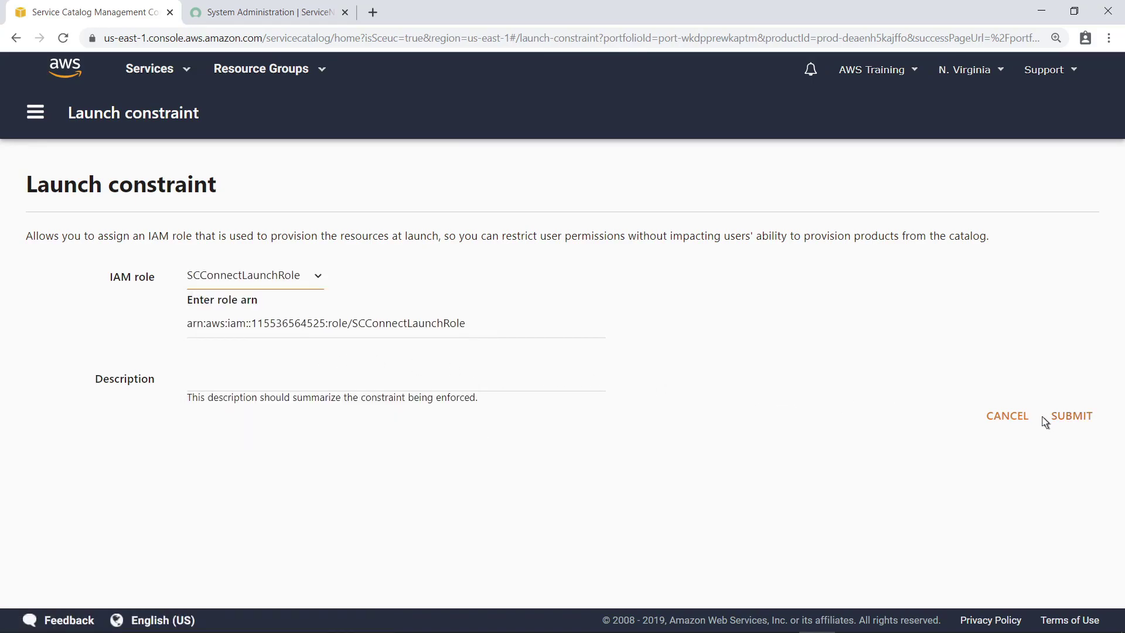
pyautogui.click(1048, 417)
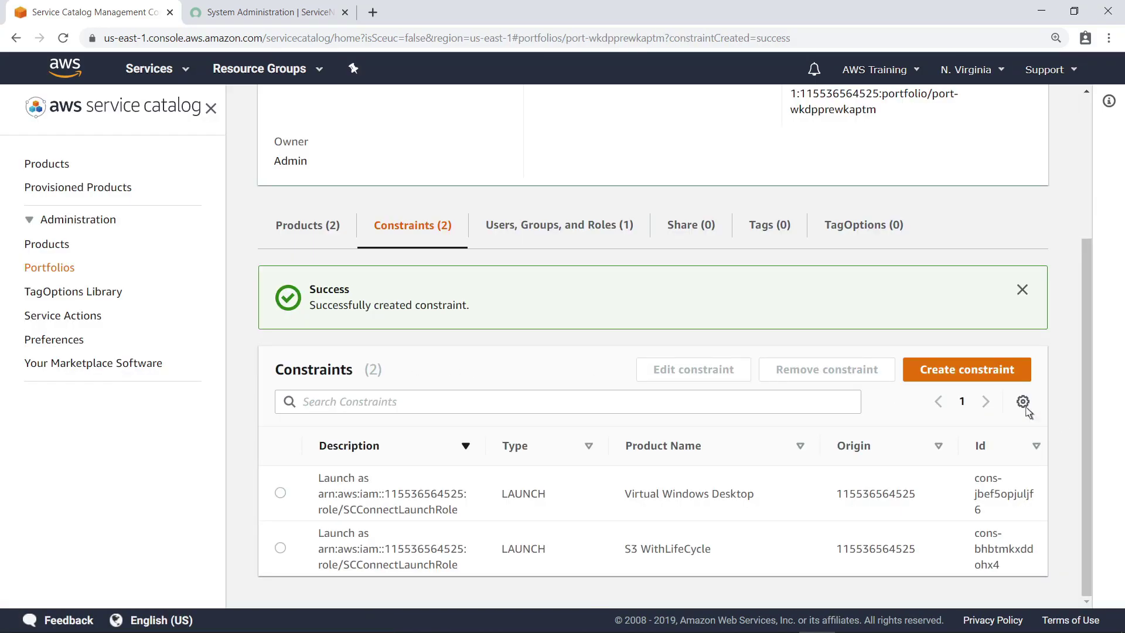
pyautogui.click(556, 228)
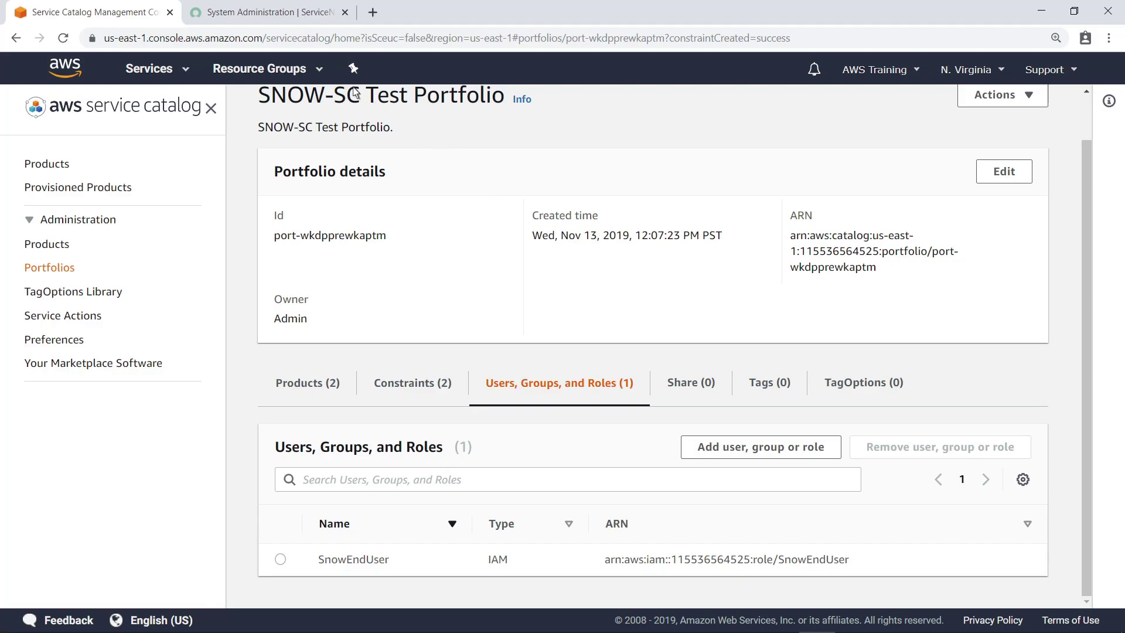
# Find the 'Sync All Accounts' job in ServiceNow's Scheduled Jobs list and execute it now.
pyautogui.click(261, 13)
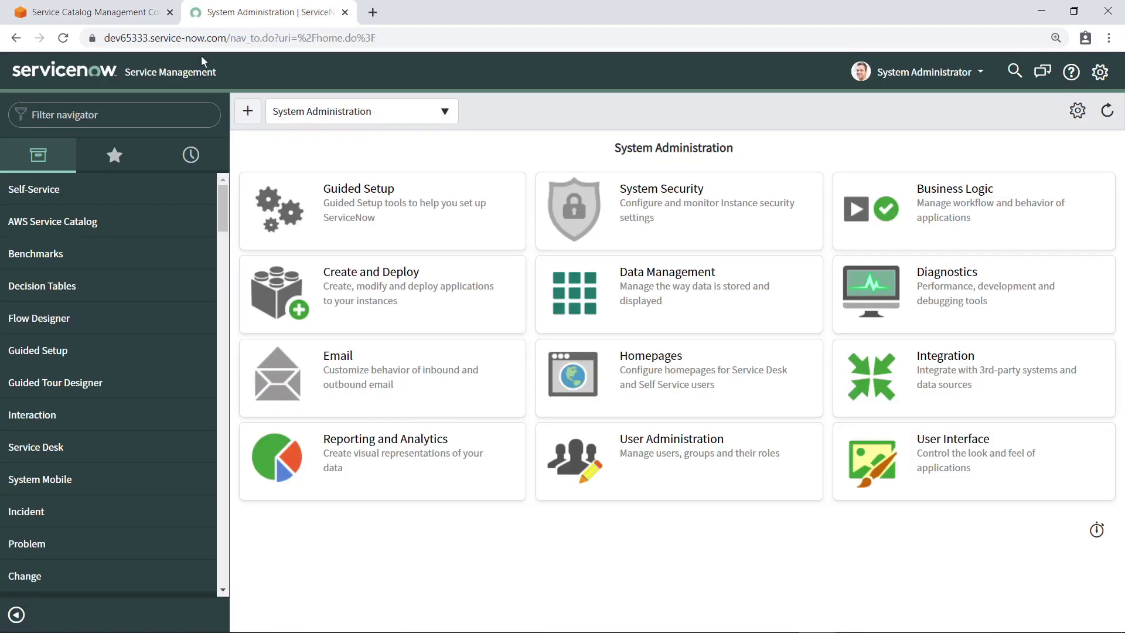
pyautogui.click(104, 115)
pyautogui.write('Scheduled Jobs')
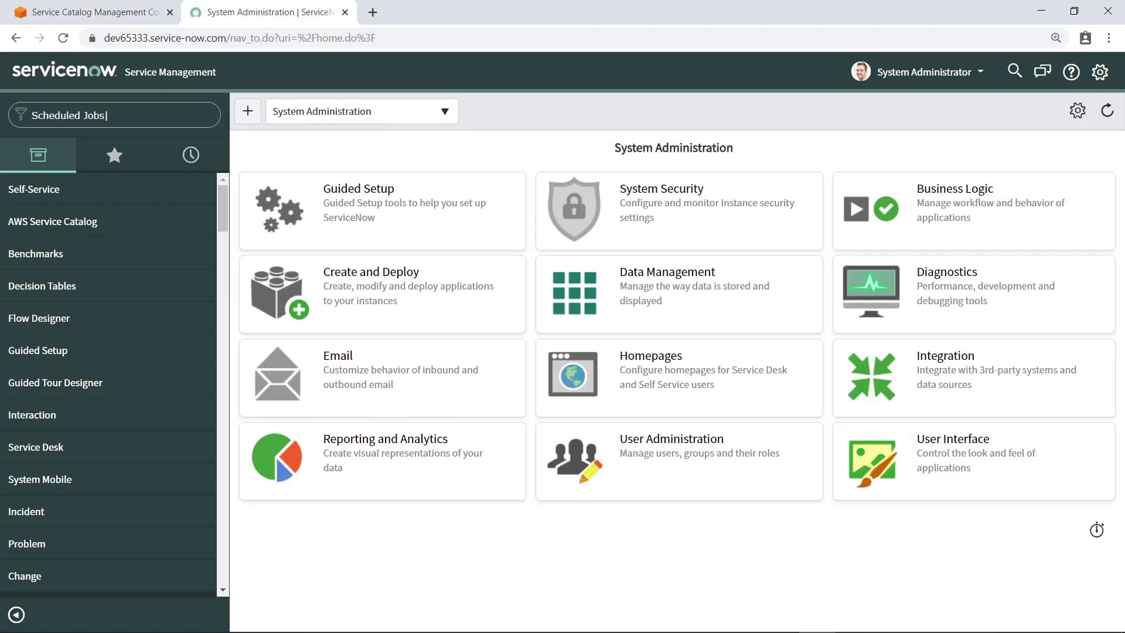
pyautogui.click(90, 229)
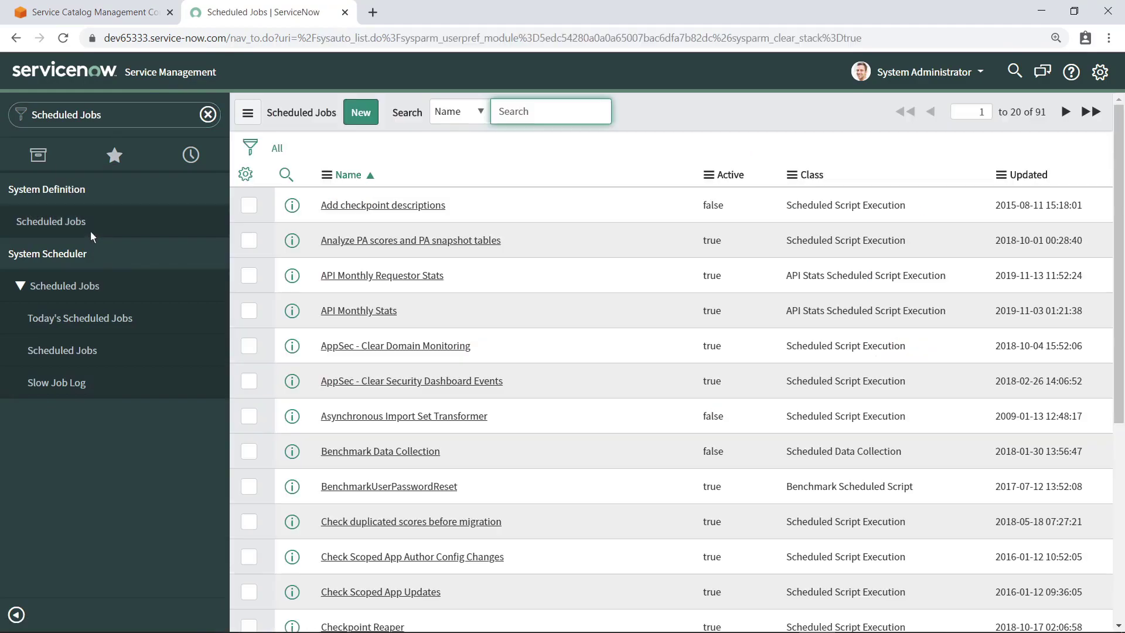
pyautogui.write('Sync All Accounts')
pyautogui.press('Return')
pyautogui.click(350, 239)
pyautogui.click(282, 580)
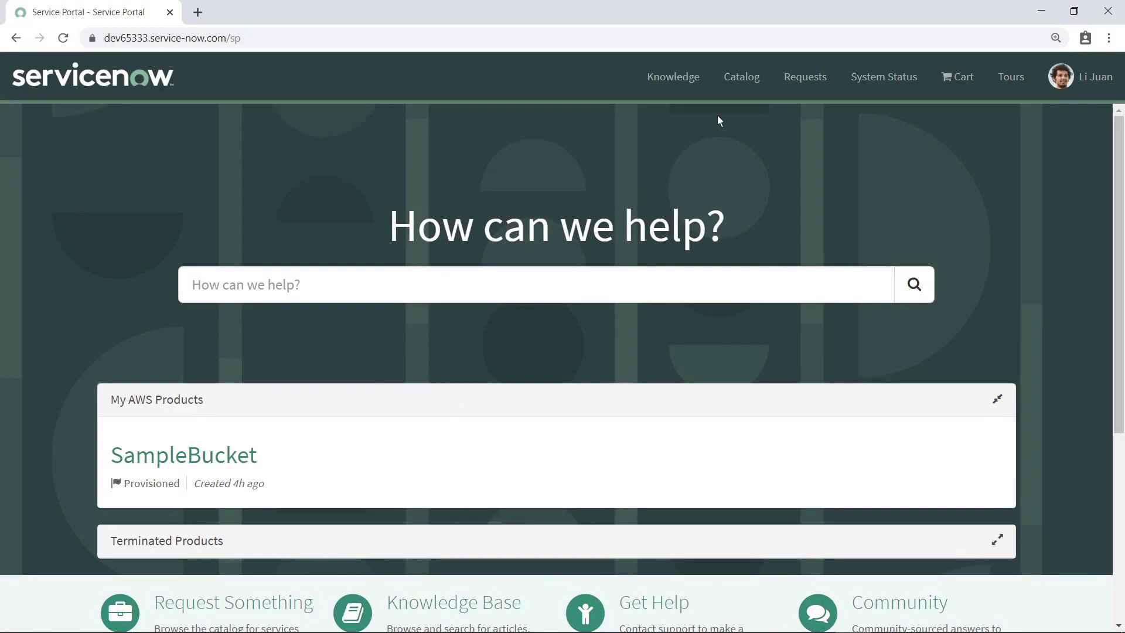
# Open the Virtual Windows Desktop product from the AWS Service Catalog category in the portal.
pyautogui.click(740, 82)
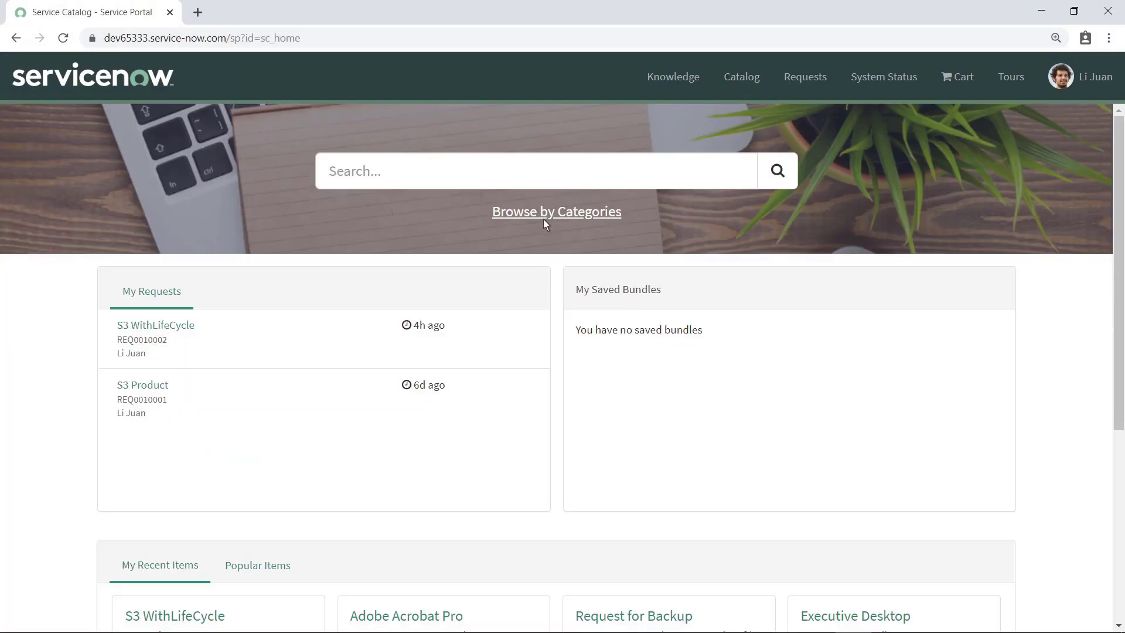
pyautogui.click(545, 213)
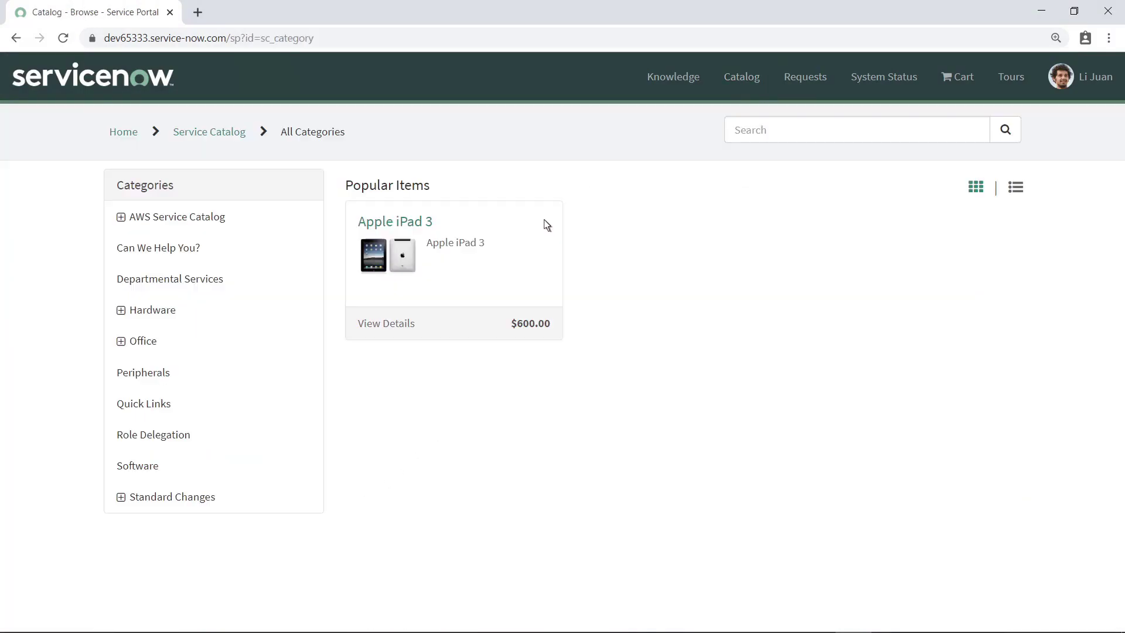
pyautogui.click(123, 218)
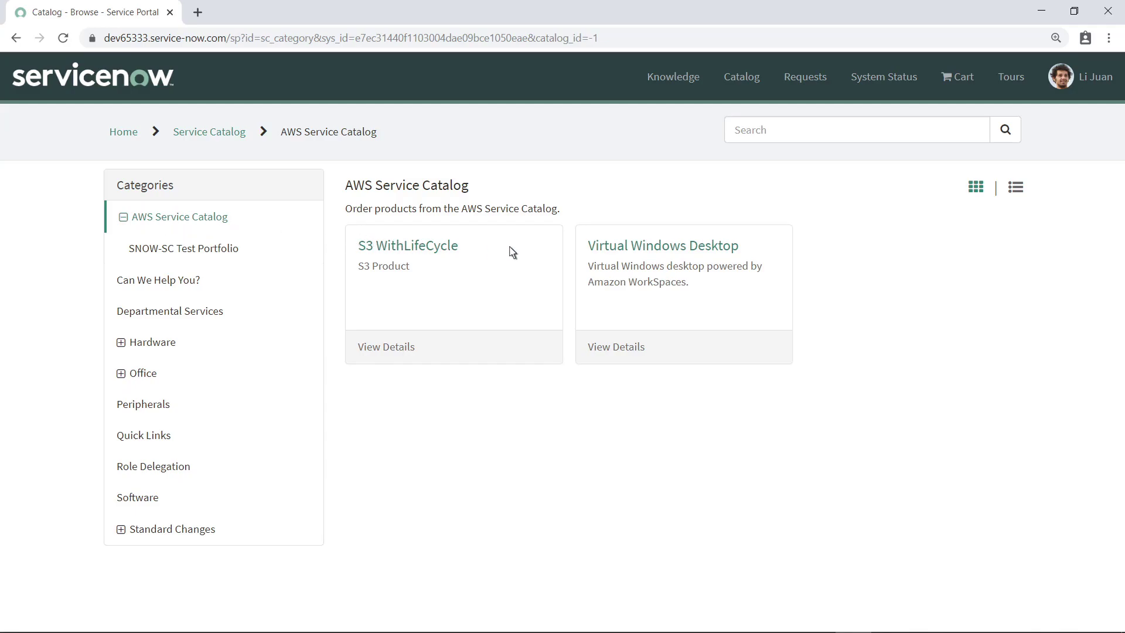
pyautogui.click(625, 260)
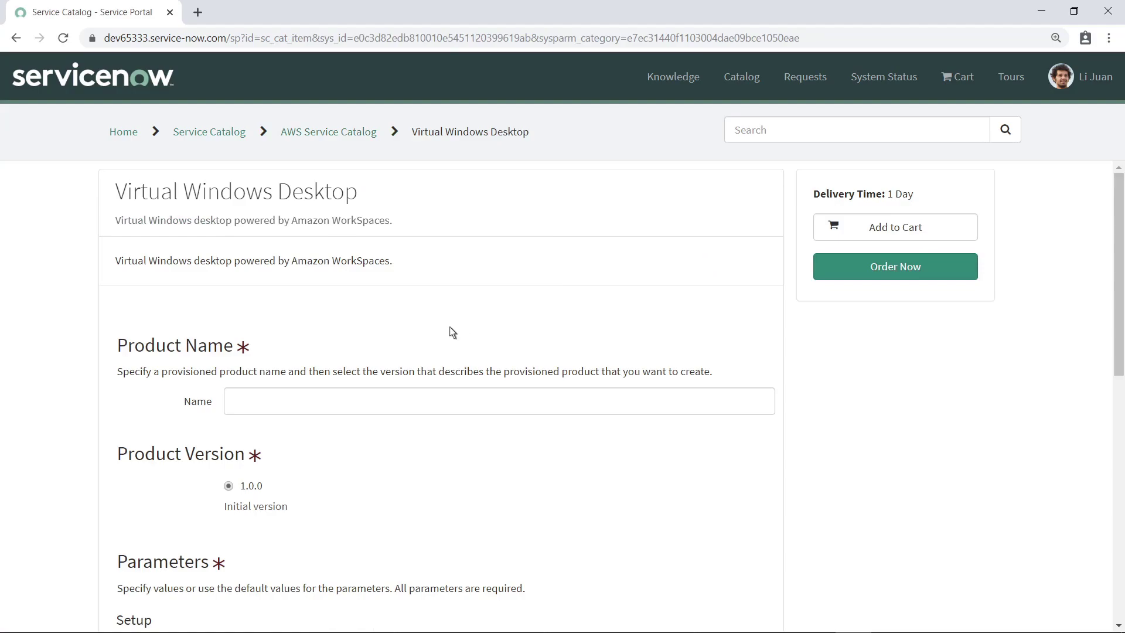
# Enter the provisioned product name, choose Standard-Win10-Desktop, and fill in the user's Windows login ID.
pyautogui.click(269, 406)
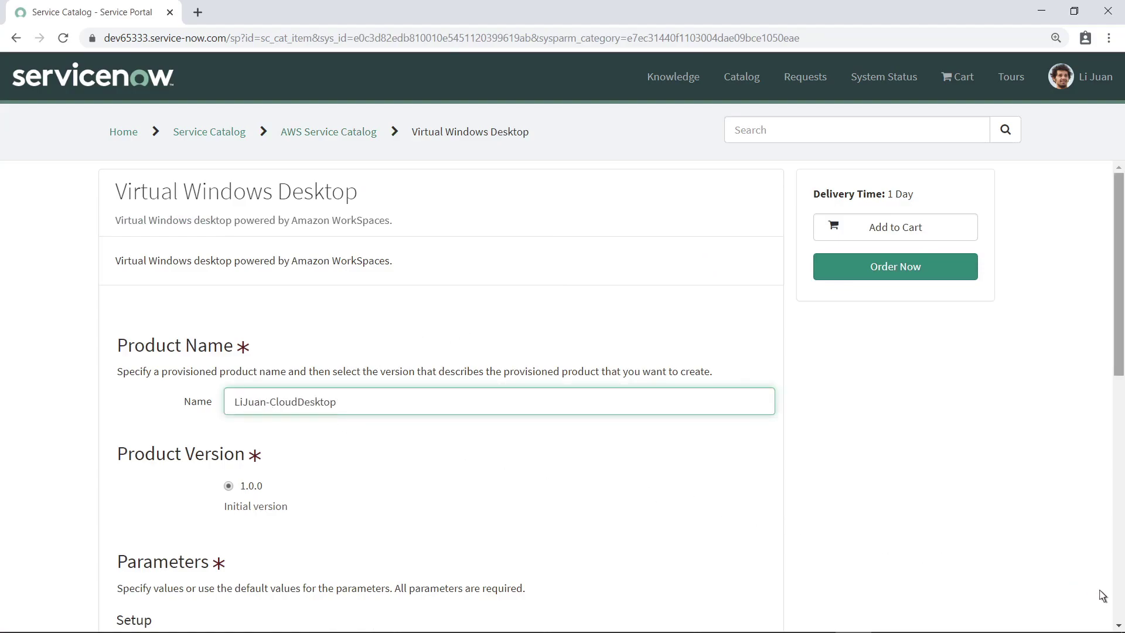
pyautogui.scroll(-2, 439, 399)
pyautogui.scroll(-4, 440, 399)
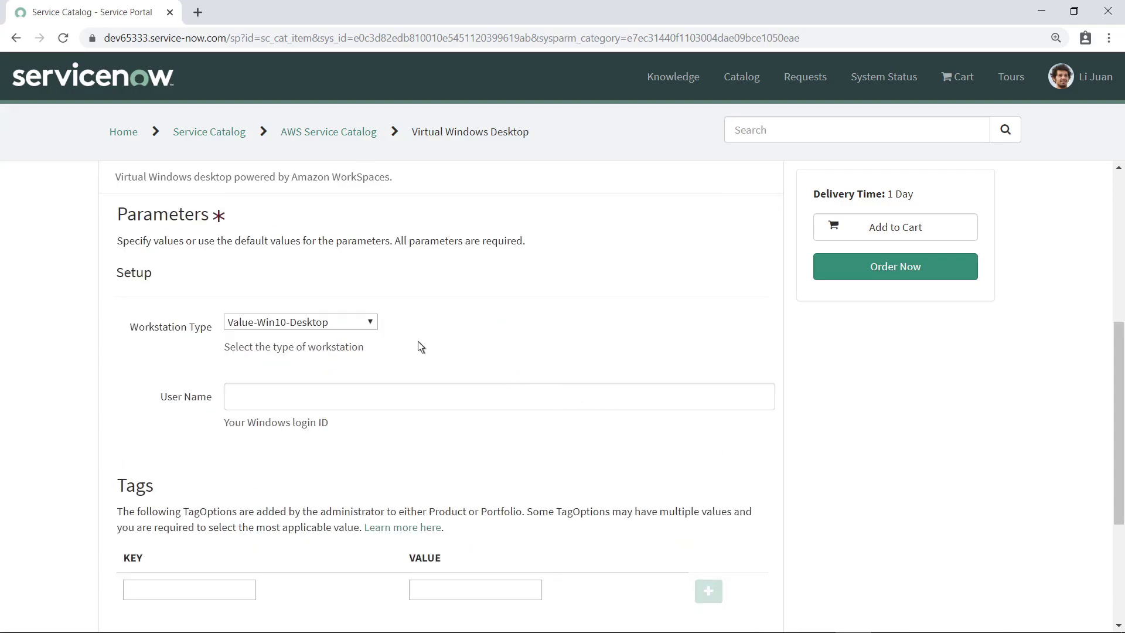
pyautogui.click(371, 328)
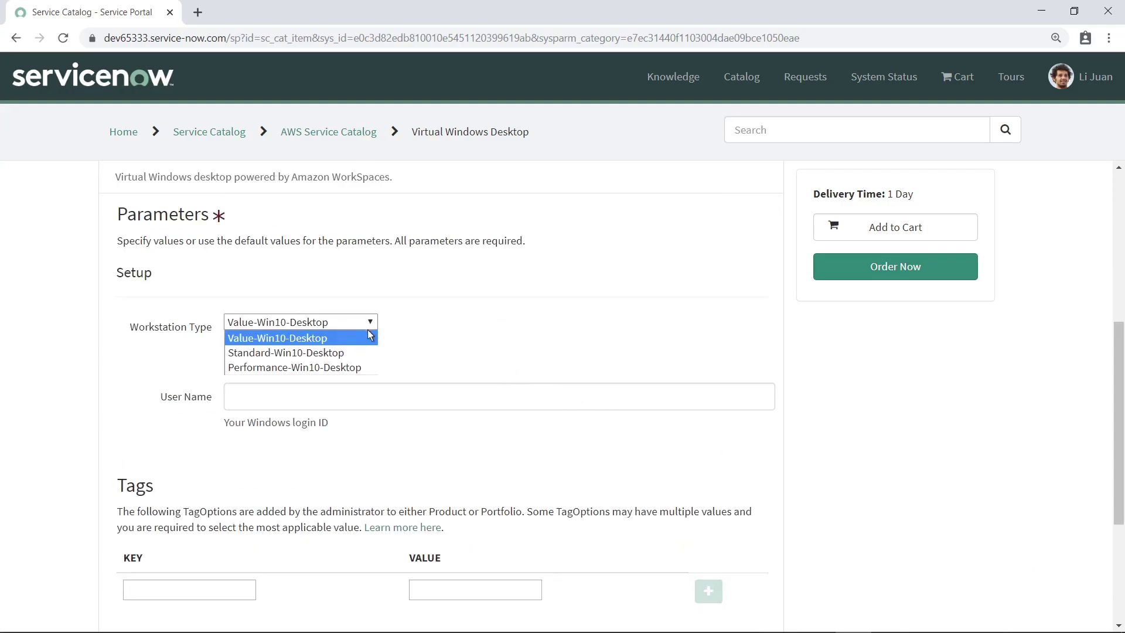
pyautogui.click(347, 353)
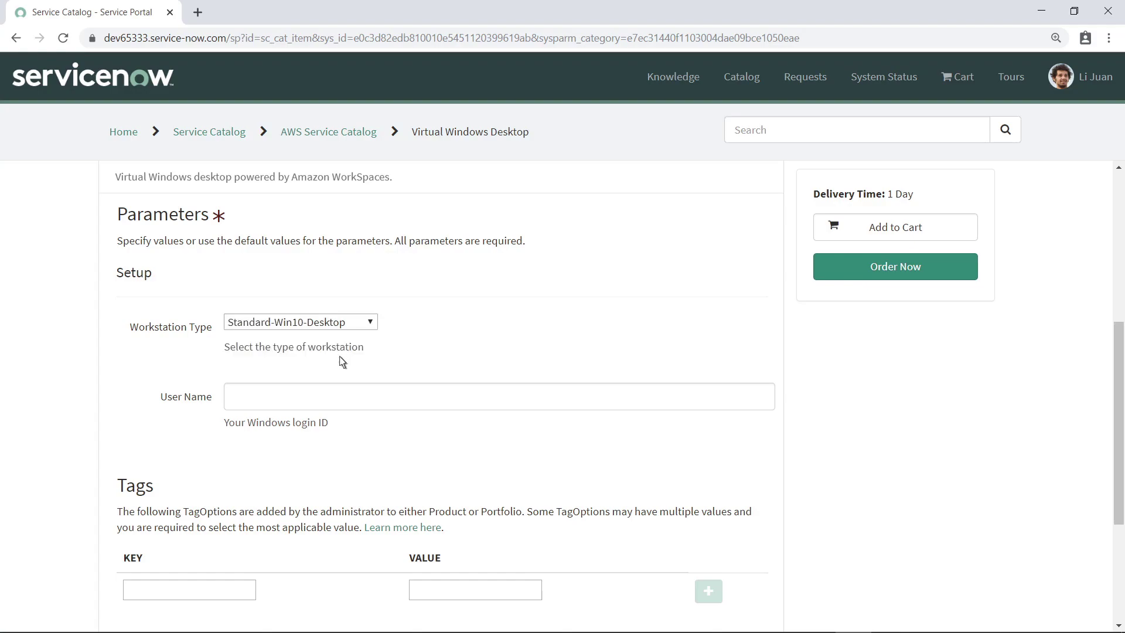
pyautogui.click(260, 404)
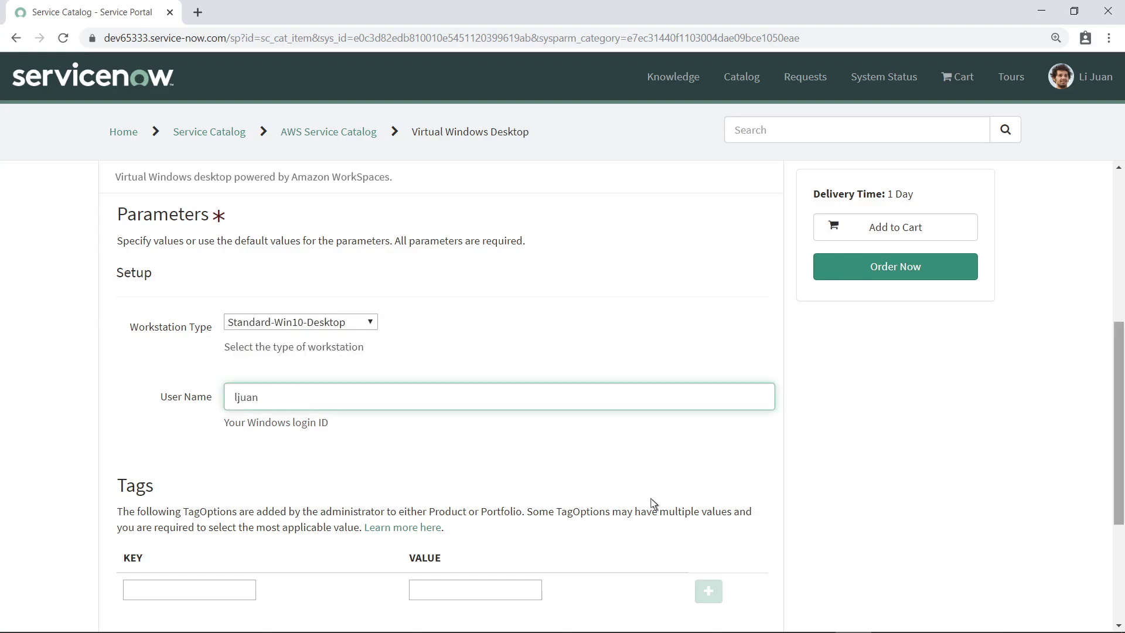
# Add a CostCenter tag with value 1001 to the order.
pyautogui.scroll(-4, 1115, 620)
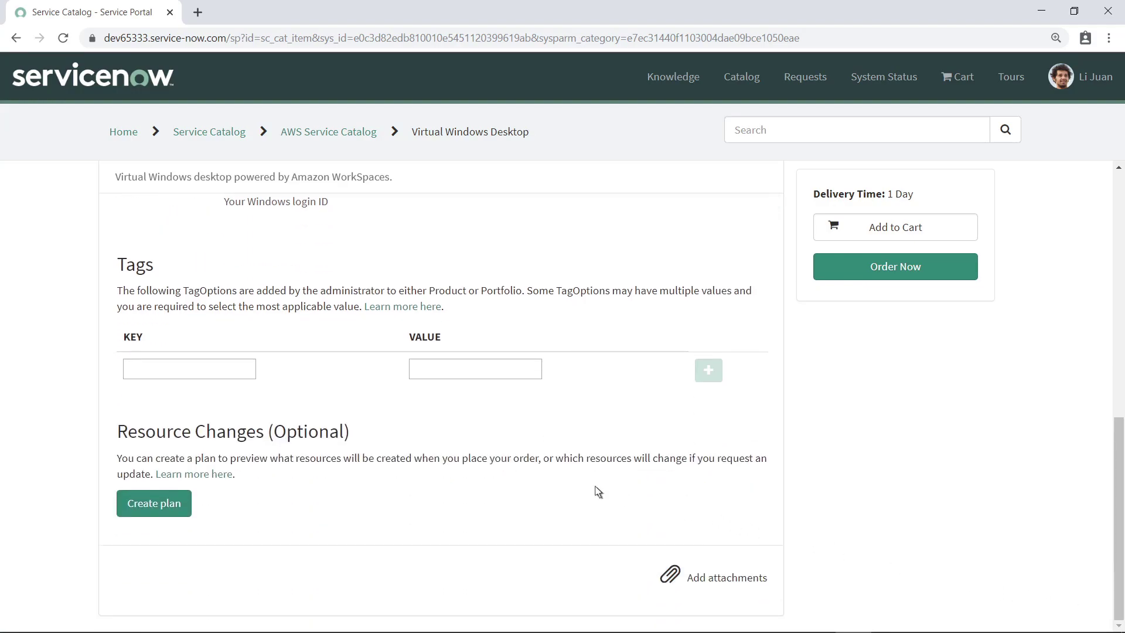
pyautogui.click(161, 377)
pyautogui.write('CostCenter')
pyautogui.press('Tab')
pyautogui.write('1001')
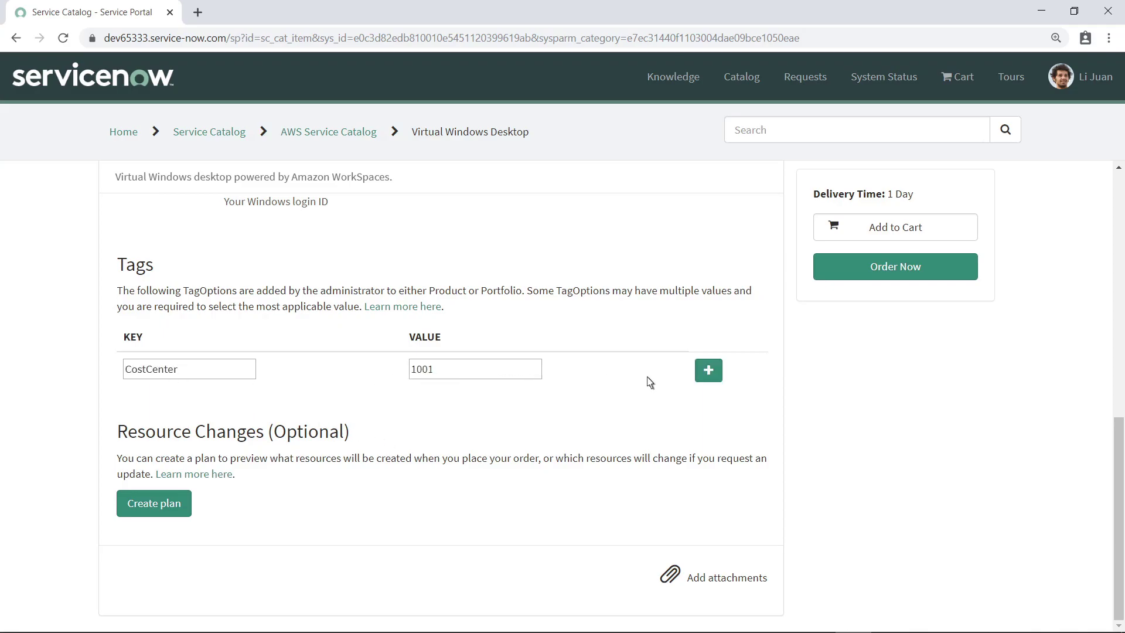
pyautogui.click(700, 377)
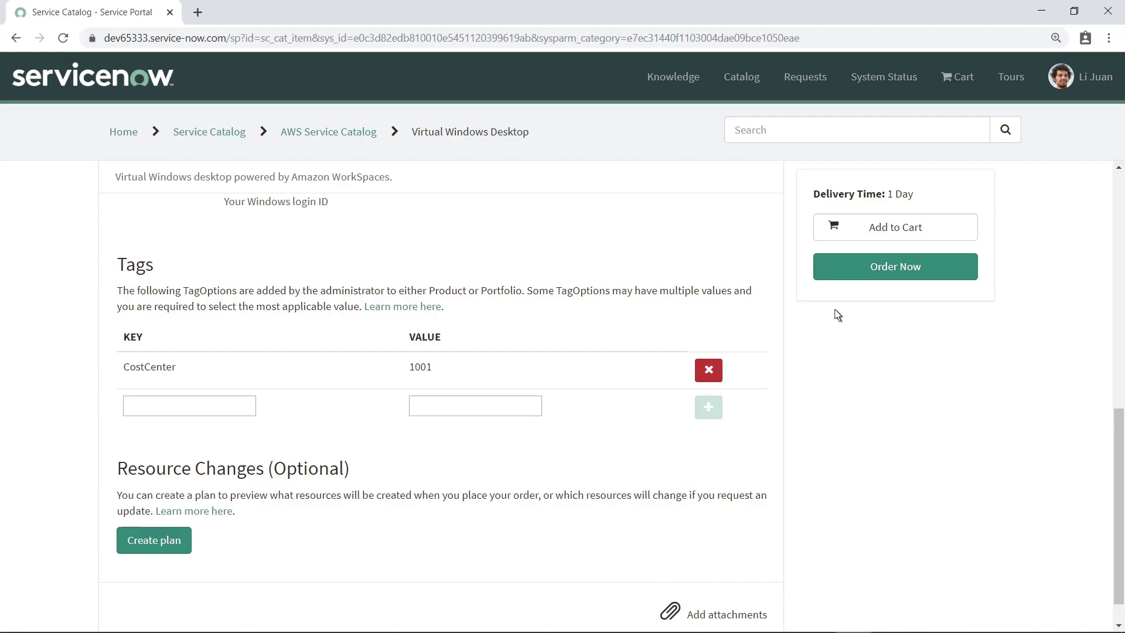
# Order and check out the desktop, check its approved and fulfilled stages, and return to the portal home.
pyautogui.click(897, 277)
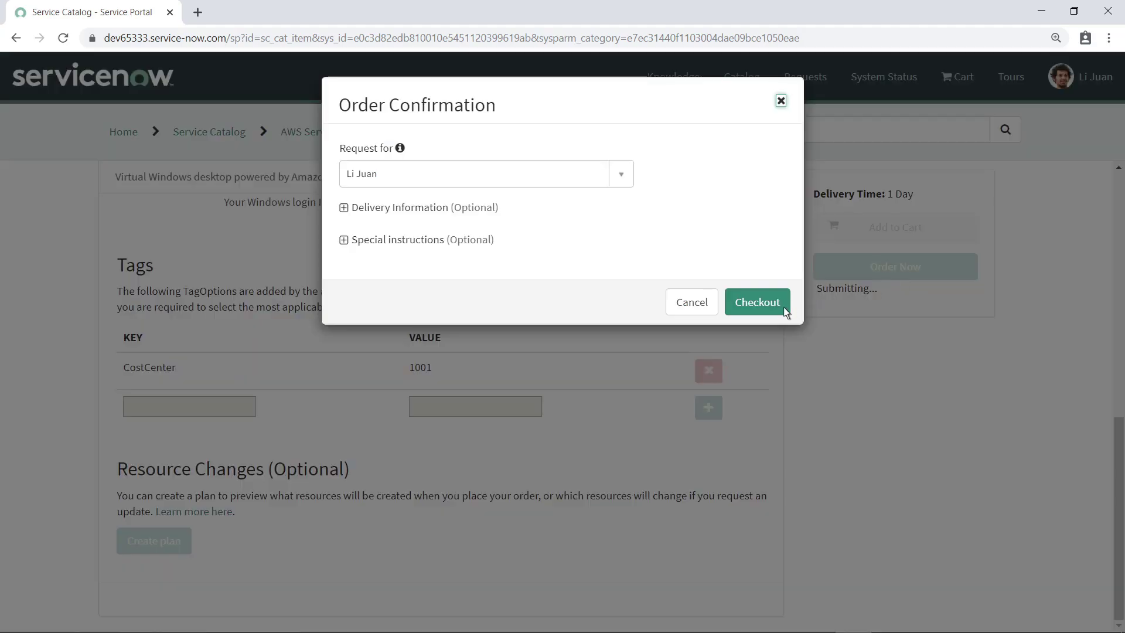
pyautogui.click(762, 310)
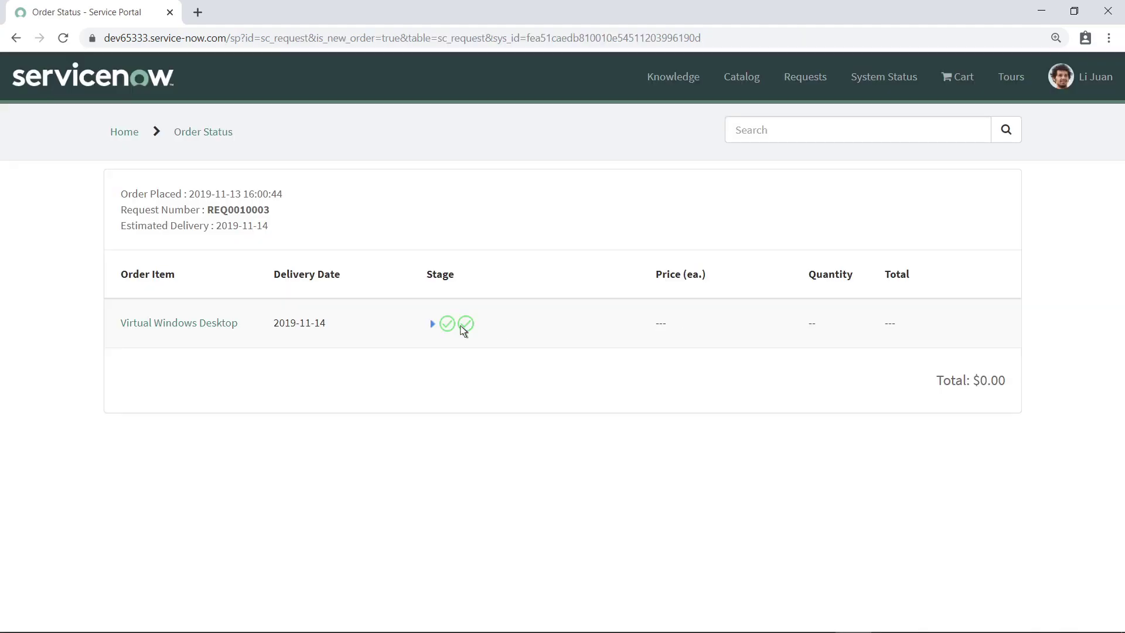
pyautogui.click(432, 323)
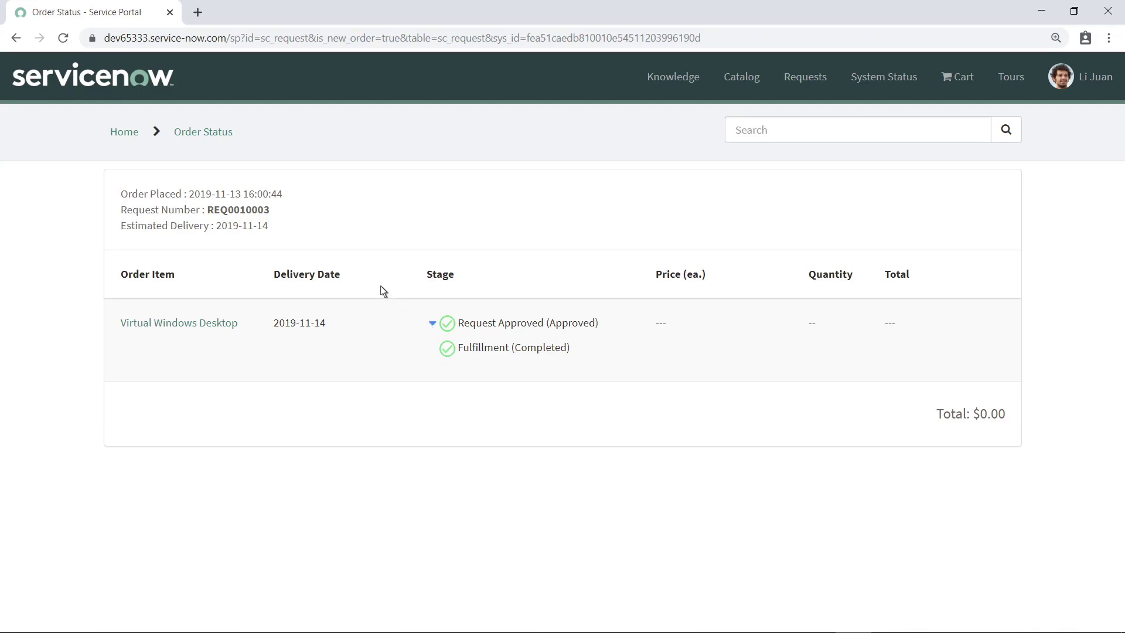
pyautogui.click(136, 92)
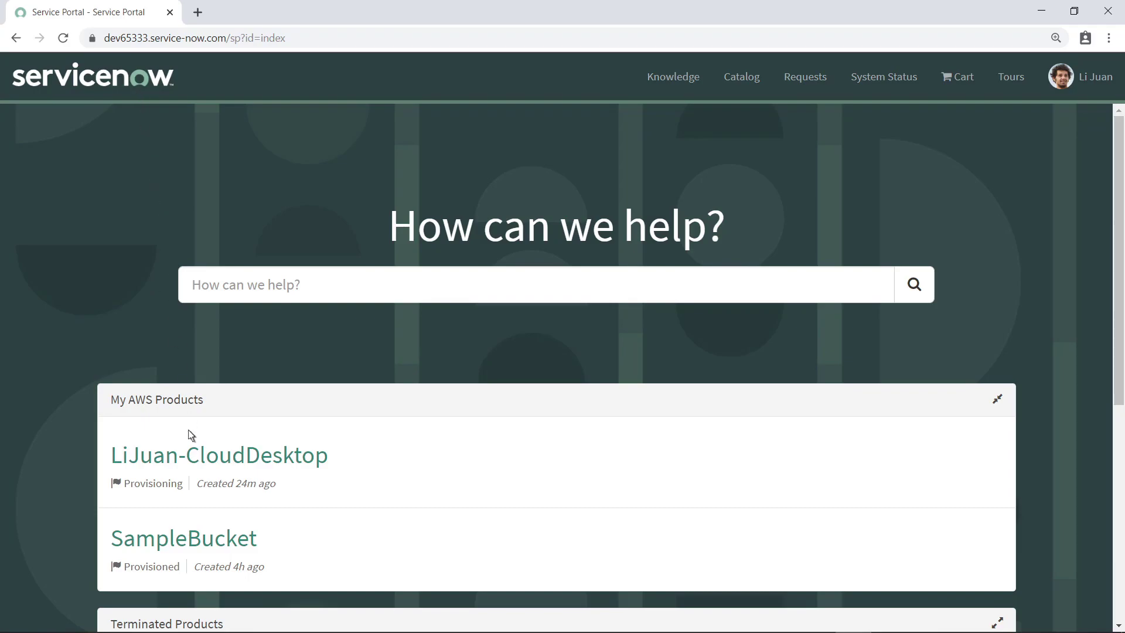
# Open the cloud desktop under My AWS Products and refresh until its status reads Provisioned.
pyautogui.click(196, 465)
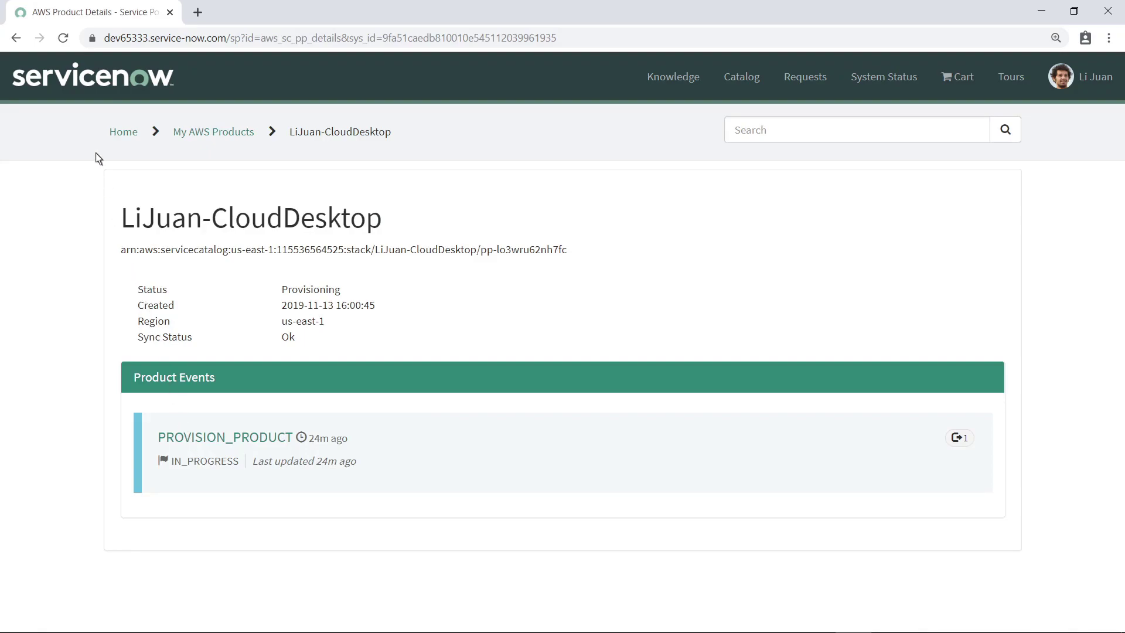
pyautogui.click(63, 41)
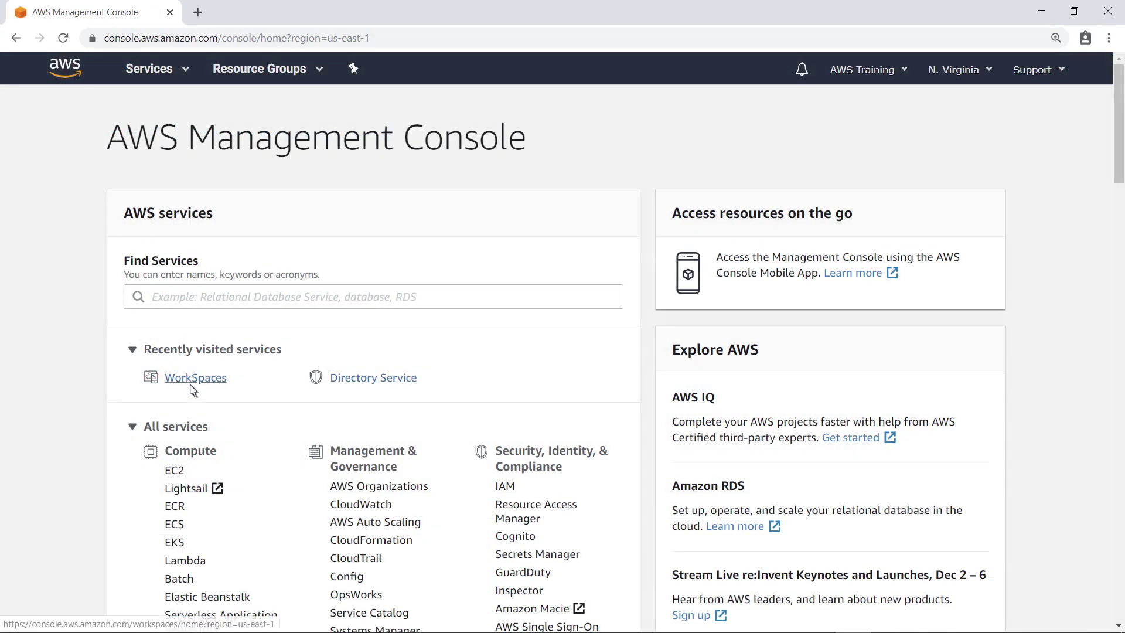
# Open the WorkSpaces list and expand the new workspace, showing it AVAILABLE with tag CostCenter 1001.
pyautogui.click(193, 380)
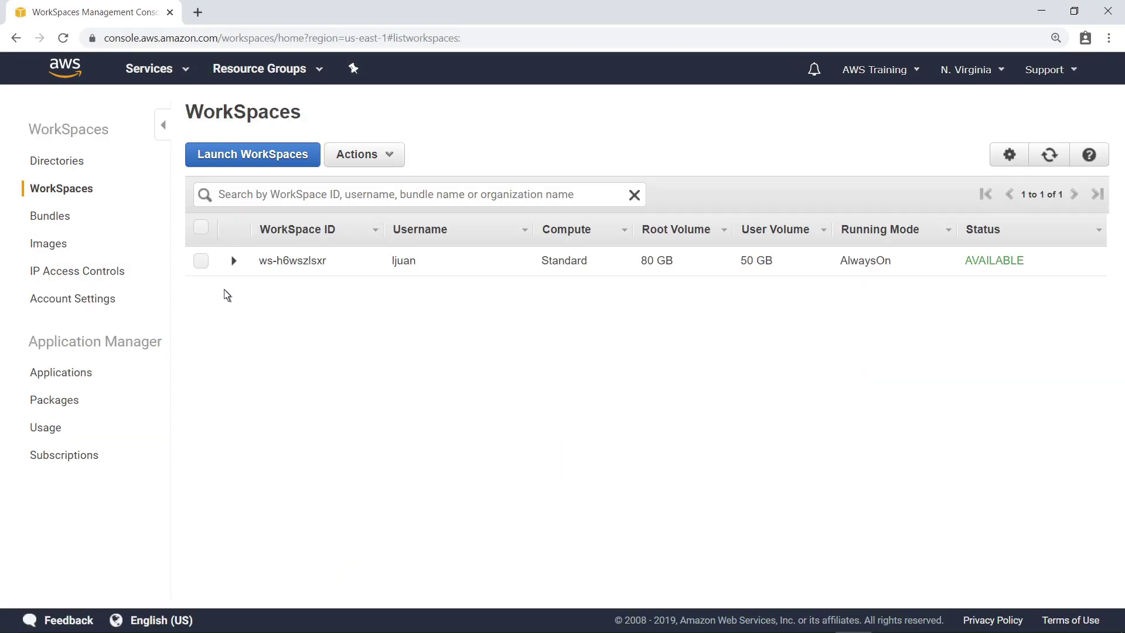
pyautogui.click(234, 261)
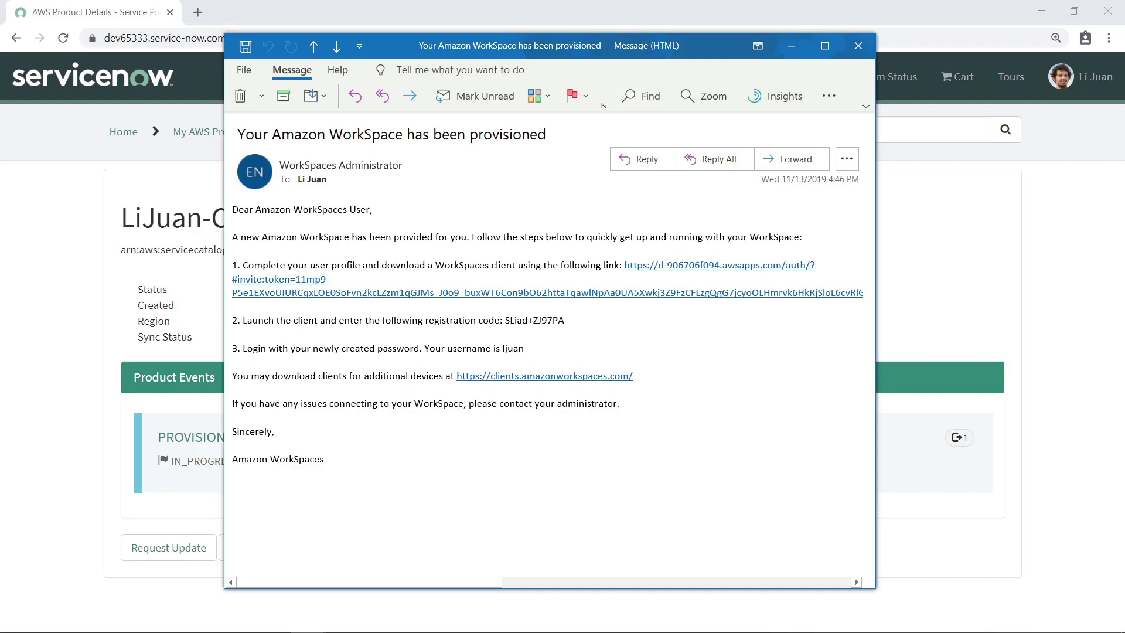
# Follow the client link in the provisioning e-mail to reach the WorkSpaces client download page.
pyautogui.click(719, 267)
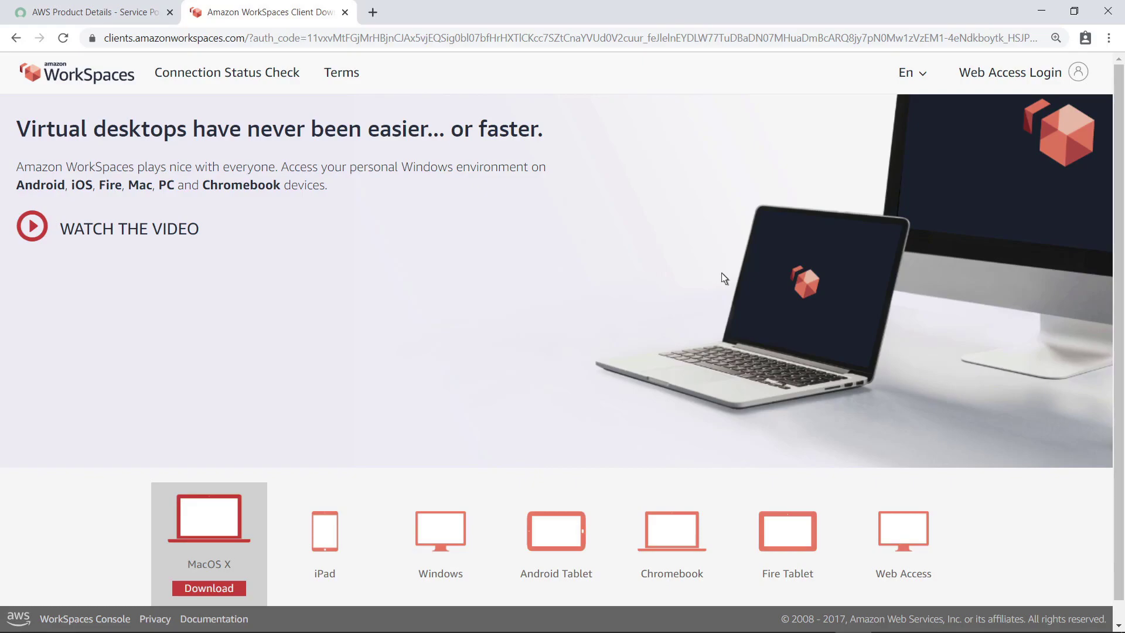
# Launch the WorkSpaces web client and register it with the e-mailed registration code.
pyautogui.click(900, 595)
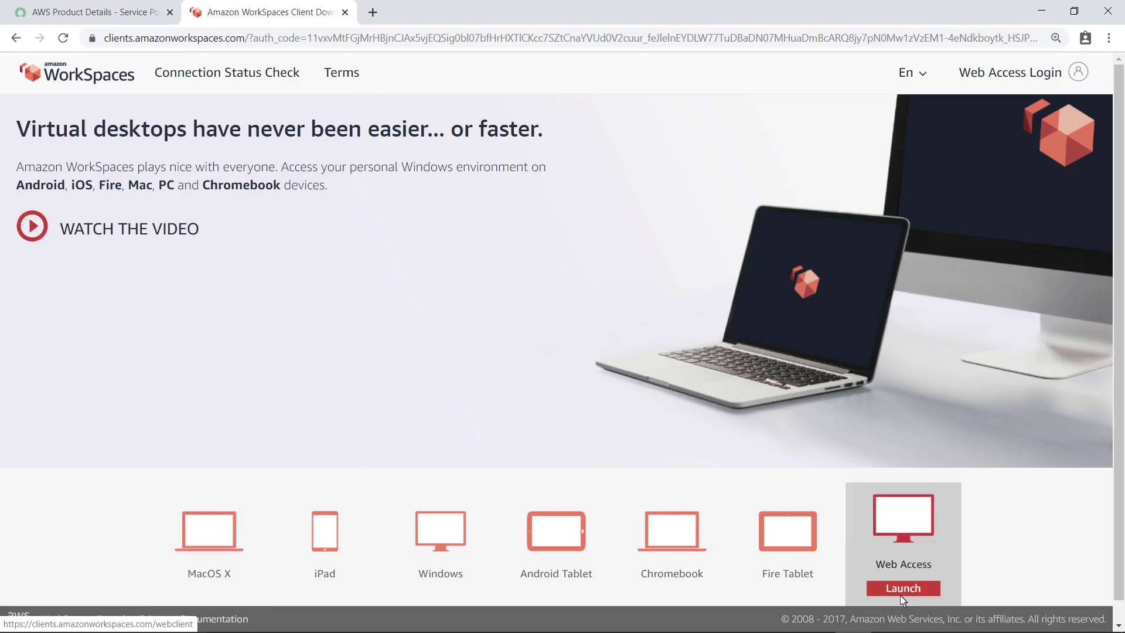
pyautogui.click(901, 592)
pyautogui.click(542, 215)
pyautogui.click(555, 263)
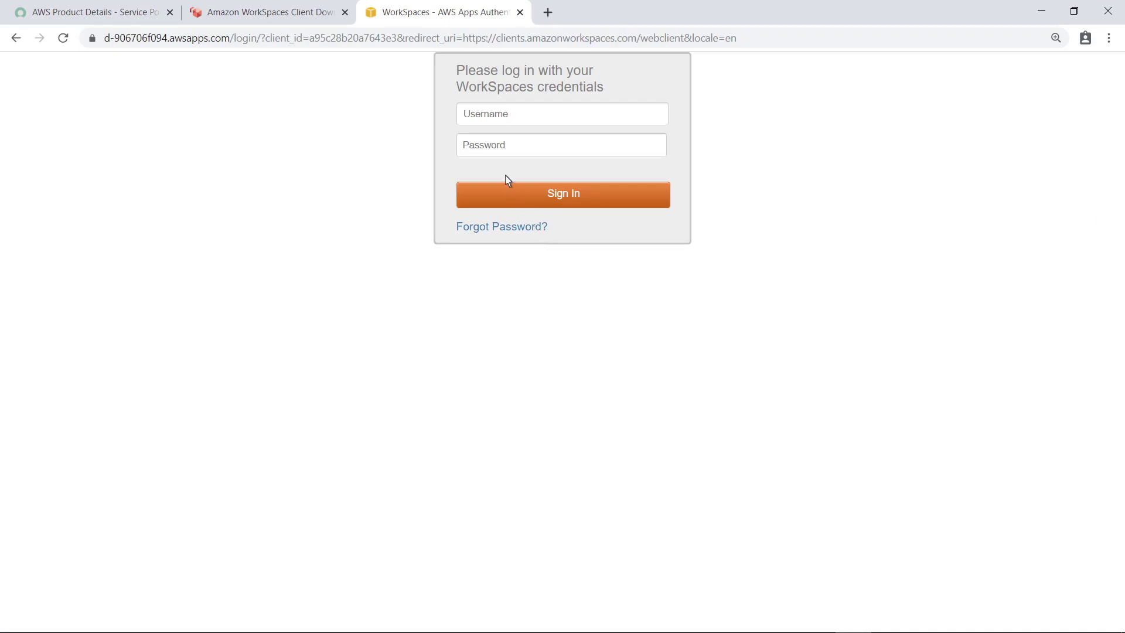
# Sign in with the WorkSpaces username and password and continue into the Windows desktop.
pyautogui.click(477, 125)
pyautogui.press('Tab')
pyautogui.write('••••••••••••••••')
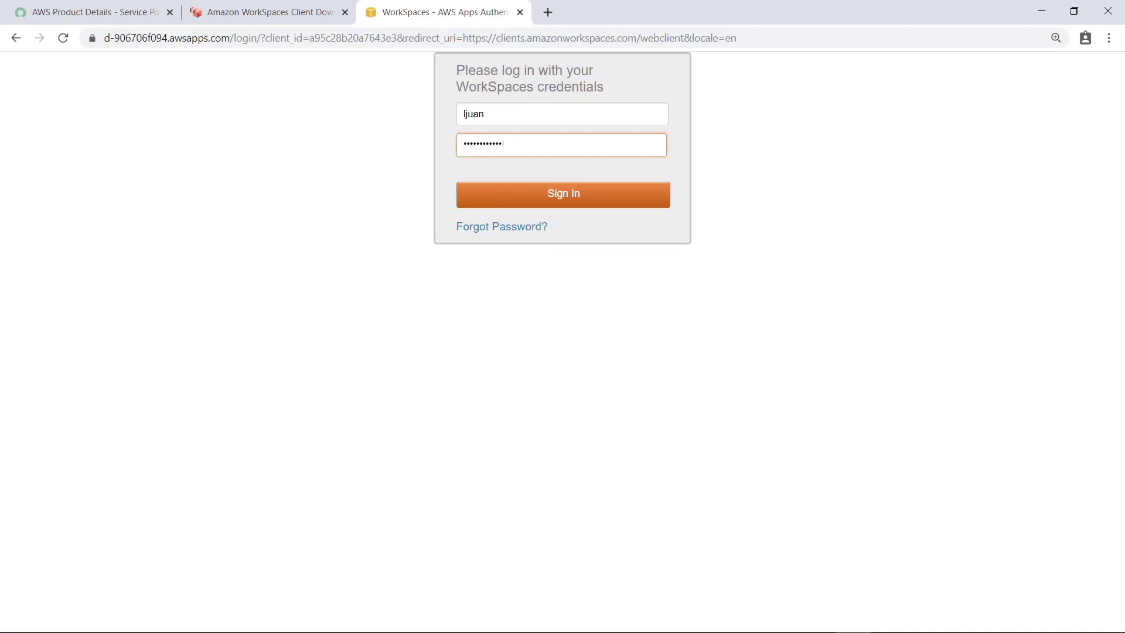
pyautogui.click(558, 207)
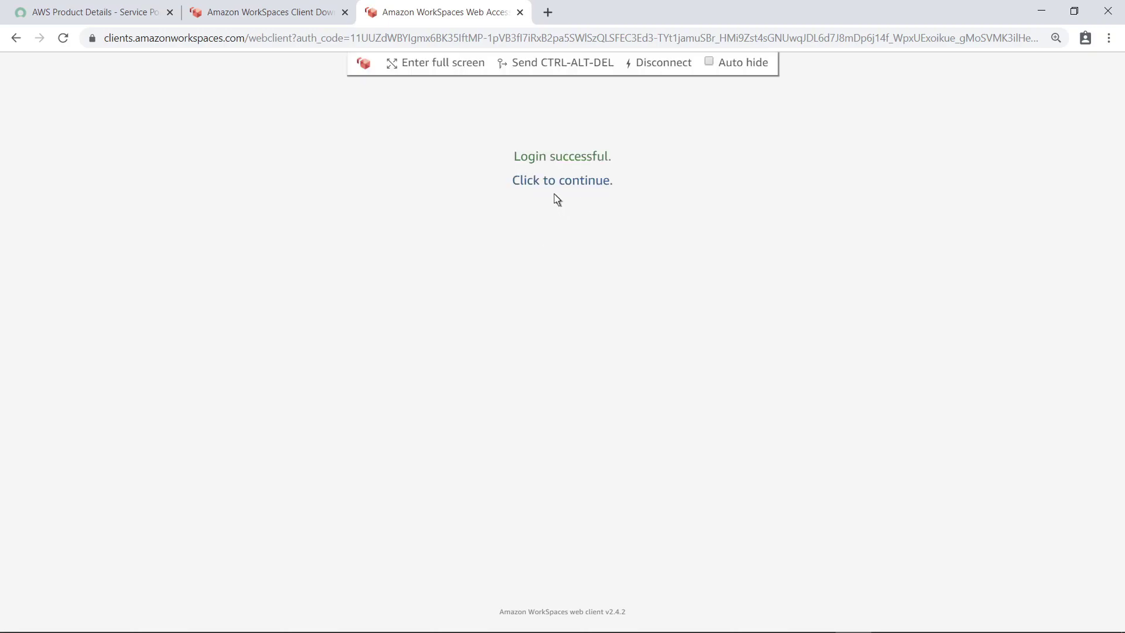
pyautogui.click(553, 182)
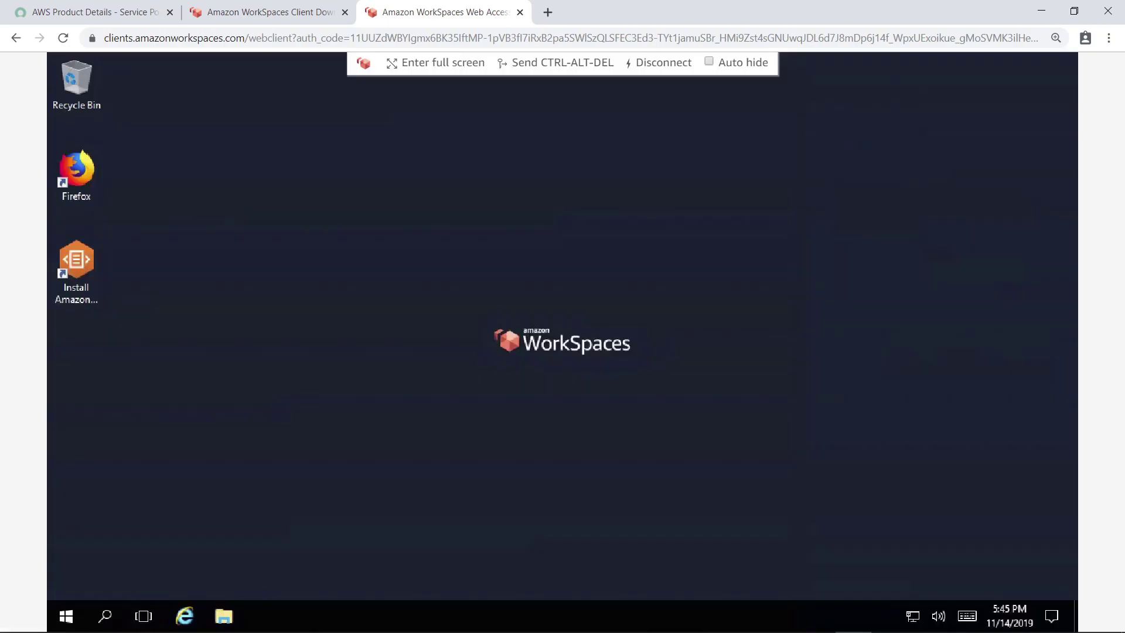